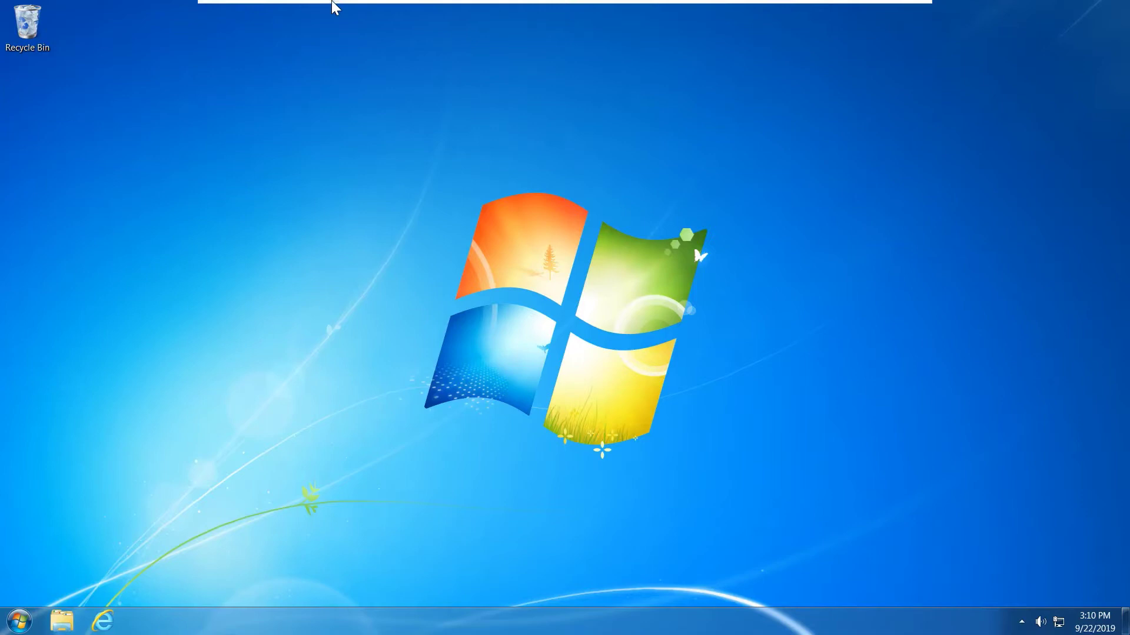
Step: Try opening the Shared Folders (Z:) drive in Explorer, then dismiss the reconnection error
{"action": "mouse_move", "coordinate": [471, 6]}
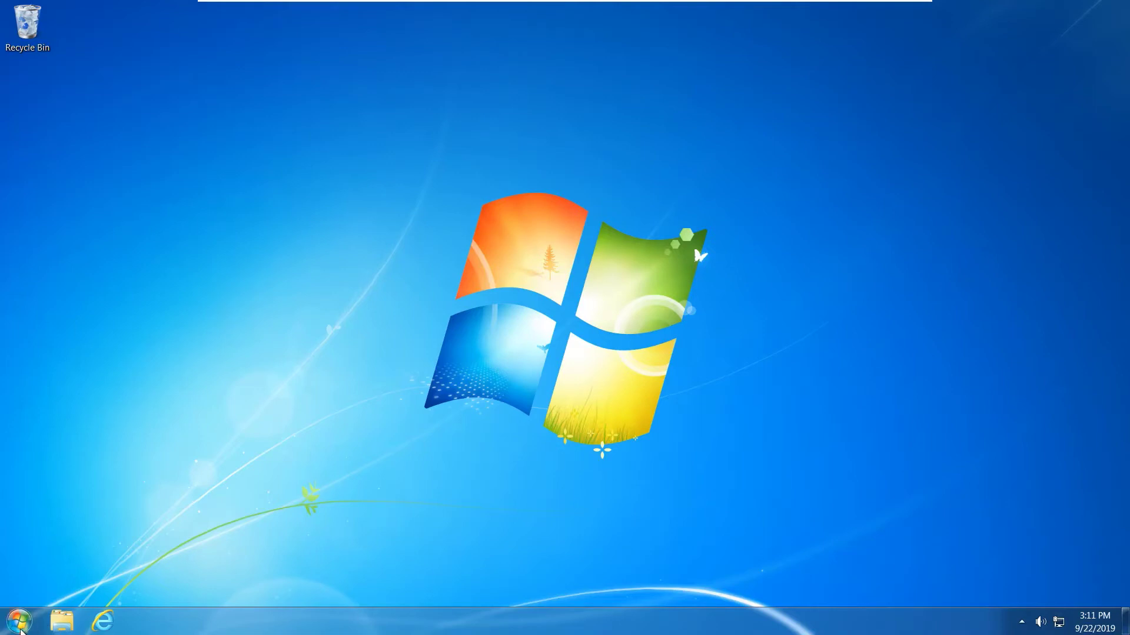
{"action": "left_click", "coordinate": [62, 622]}
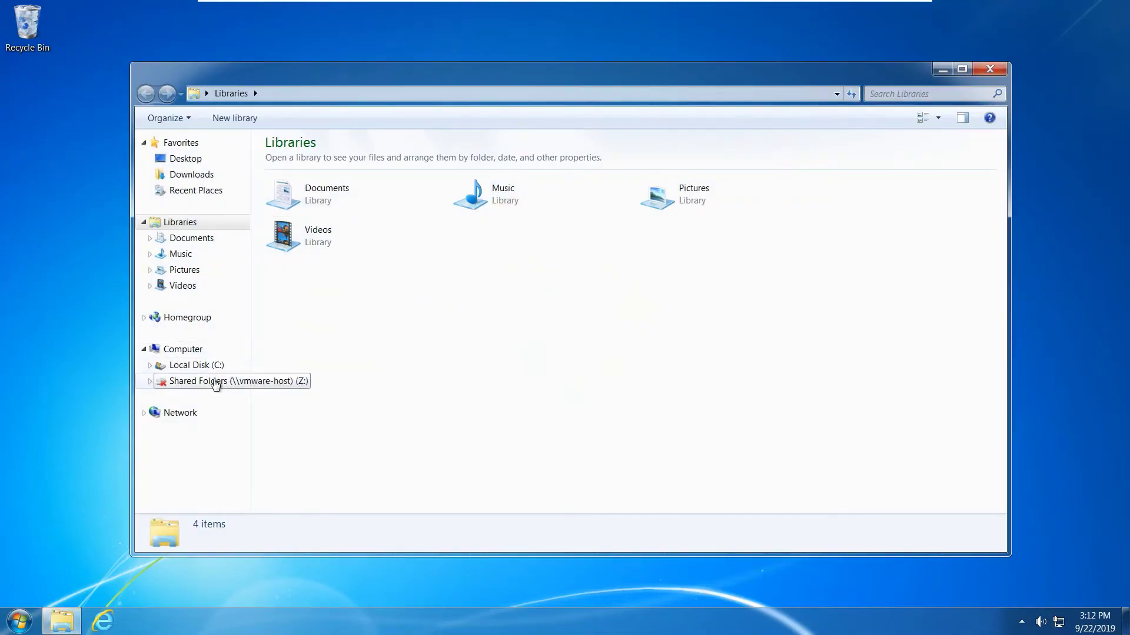
{"action": "left_click", "coordinate": [203, 381]}
{"action": "left_click", "coordinate": [685, 388]}
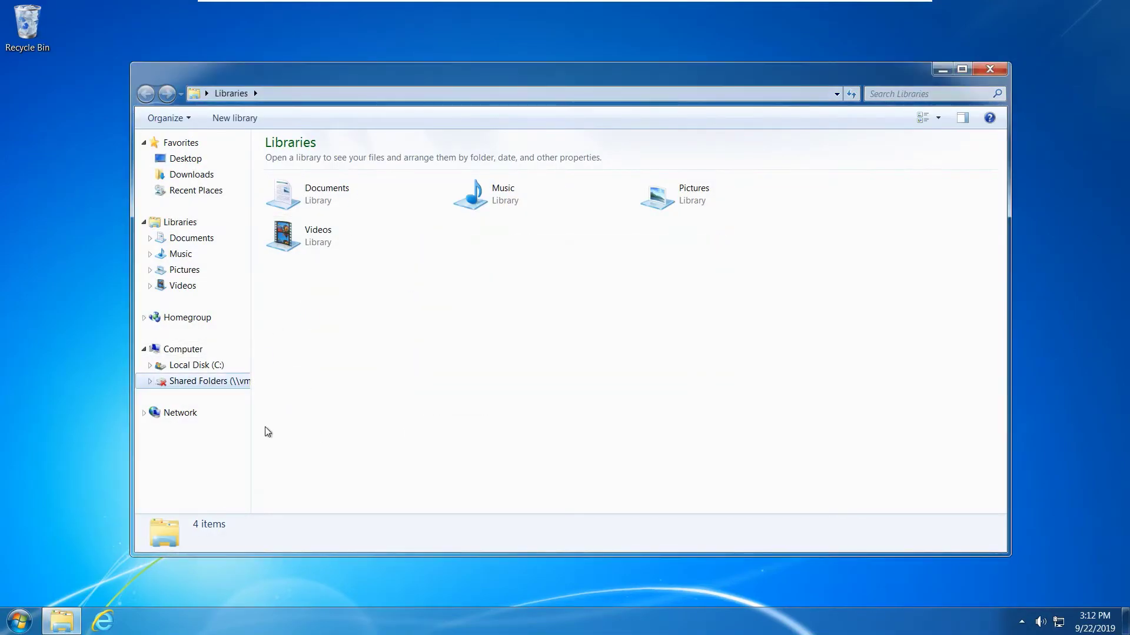
{"action": "left_click", "coordinate": [156, 381]}
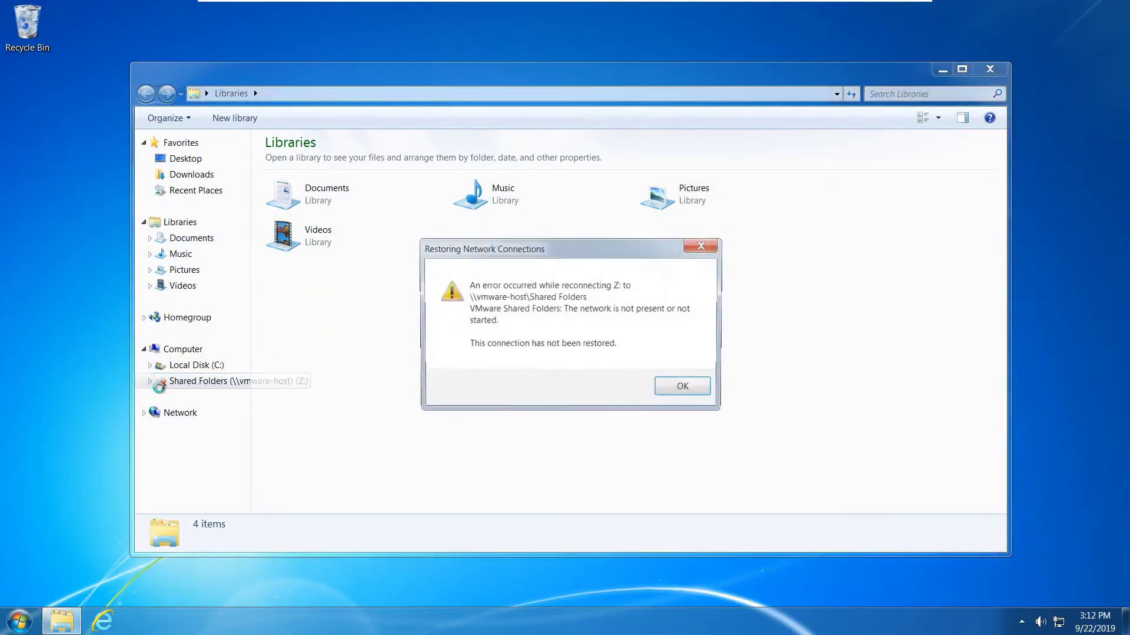
{"action": "left_click", "coordinate": [695, 387]}
Step: Open the Player's Virtual Machine Settings on the Options > Shared Folders page
{"action": "mouse_move", "coordinate": [464, 7]}
{"action": "left_click", "coordinate": [244, 7]}
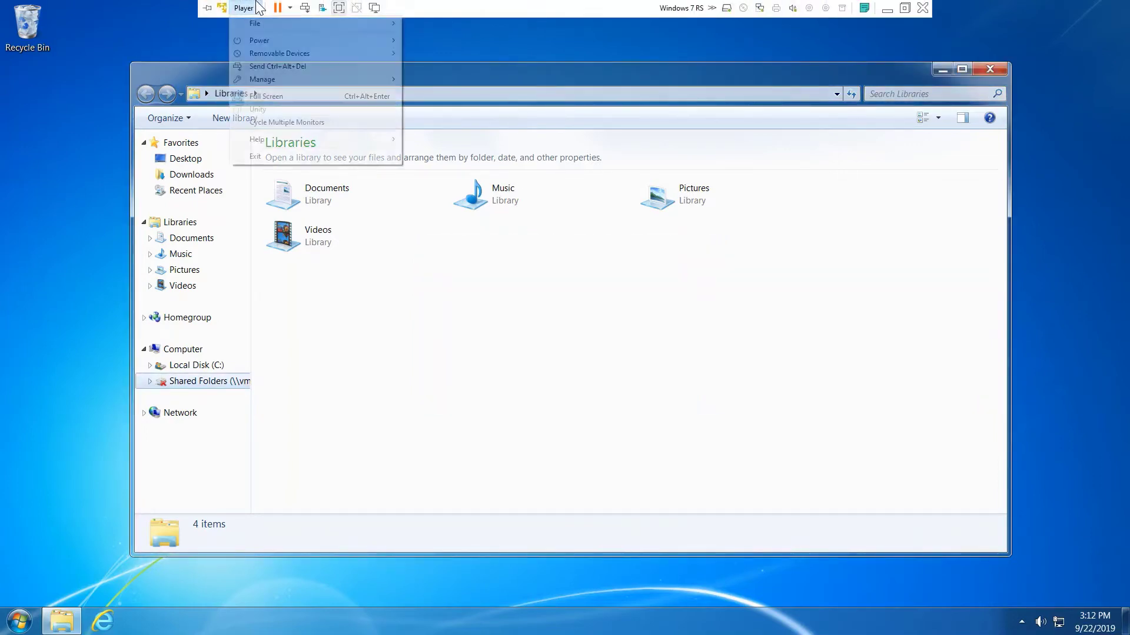
{"action": "mouse_move", "coordinate": [259, 54]}
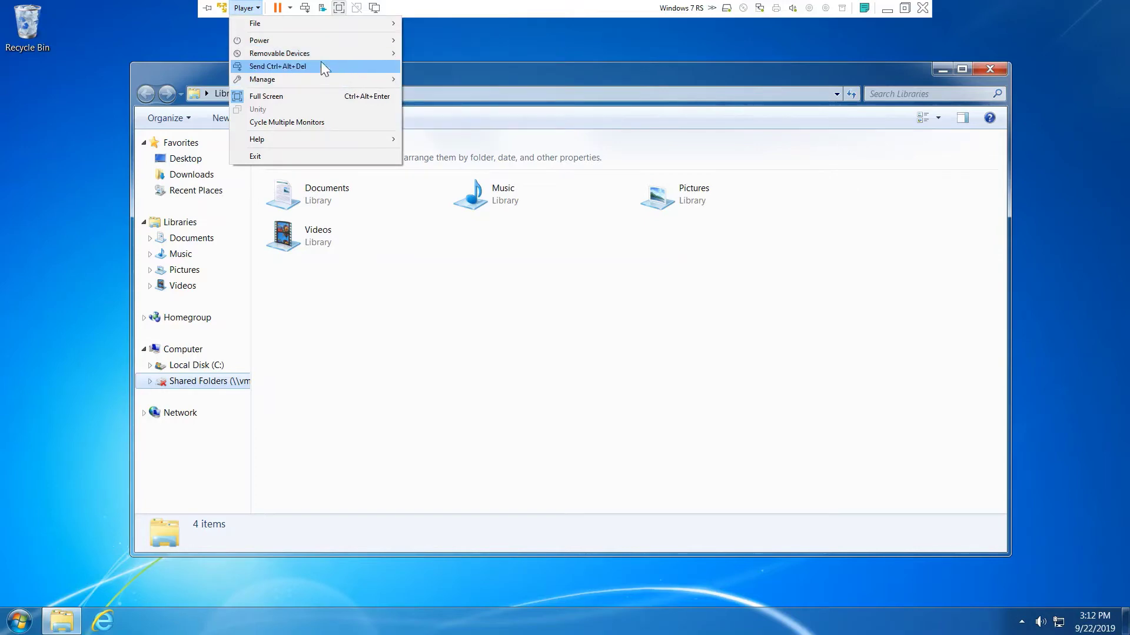
{"action": "mouse_move", "coordinate": [321, 57]}
{"action": "mouse_move", "coordinate": [383, 80]}
{"action": "left_click", "coordinate": [464, 110]}
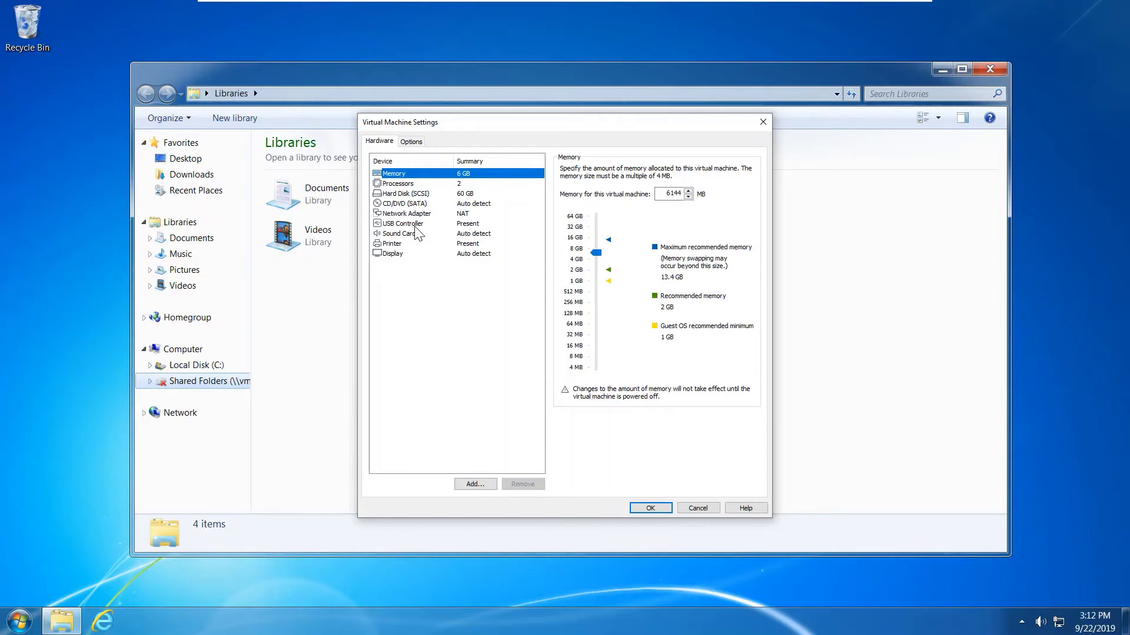
{"action": "left_click", "coordinate": [424, 141]}
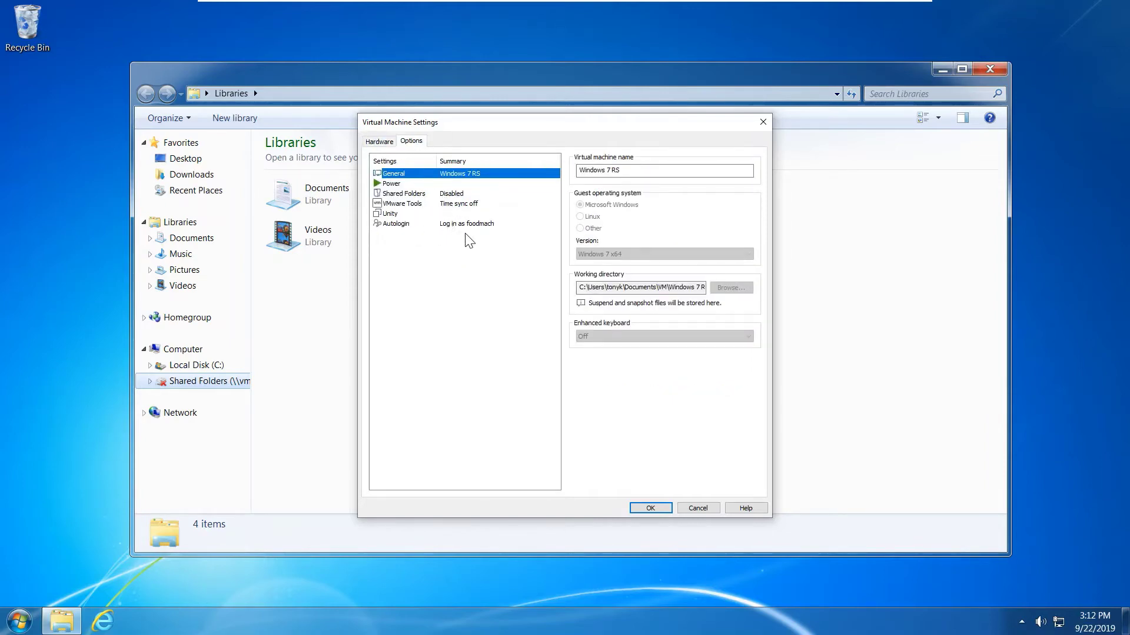
{"action": "left_click", "coordinate": [444, 196]}
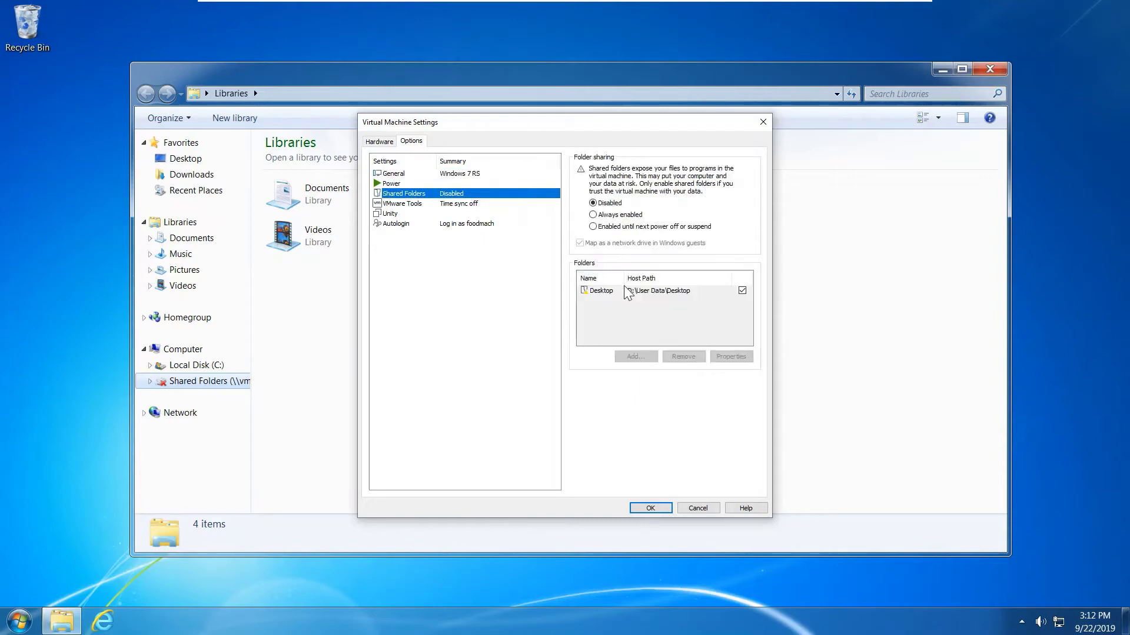
Step: Set folder sharing to Always enabled and point the Desktop share at the host Documents folder
{"action": "left_click", "coordinate": [603, 215]}
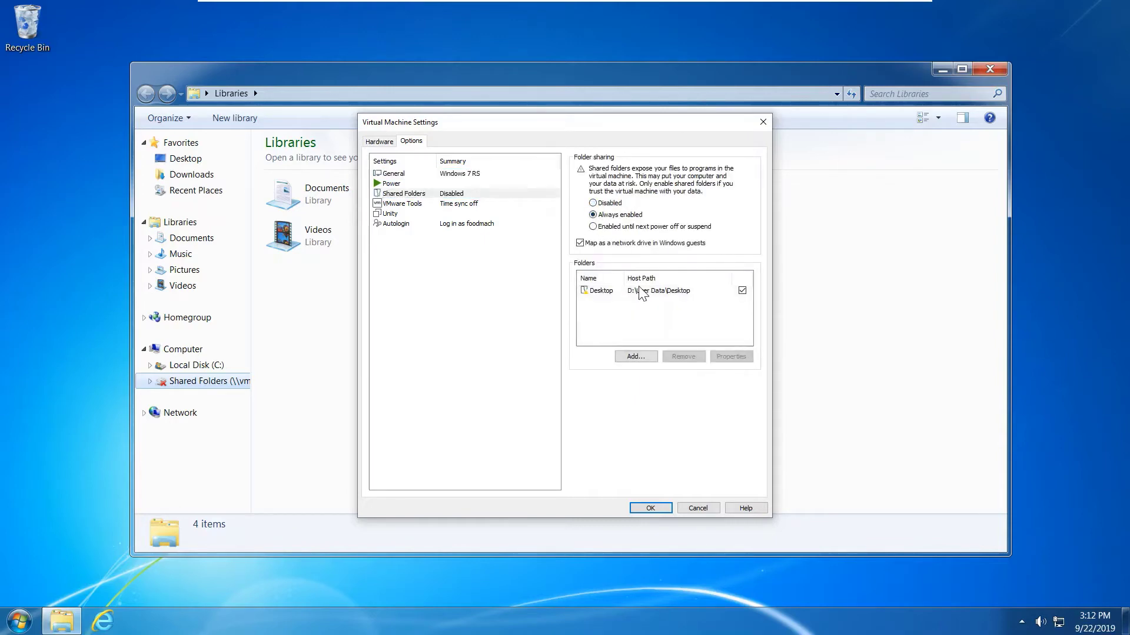
{"action": "double_click", "coordinate": [644, 290]}
{"action": "left_click", "coordinate": [656, 313]}
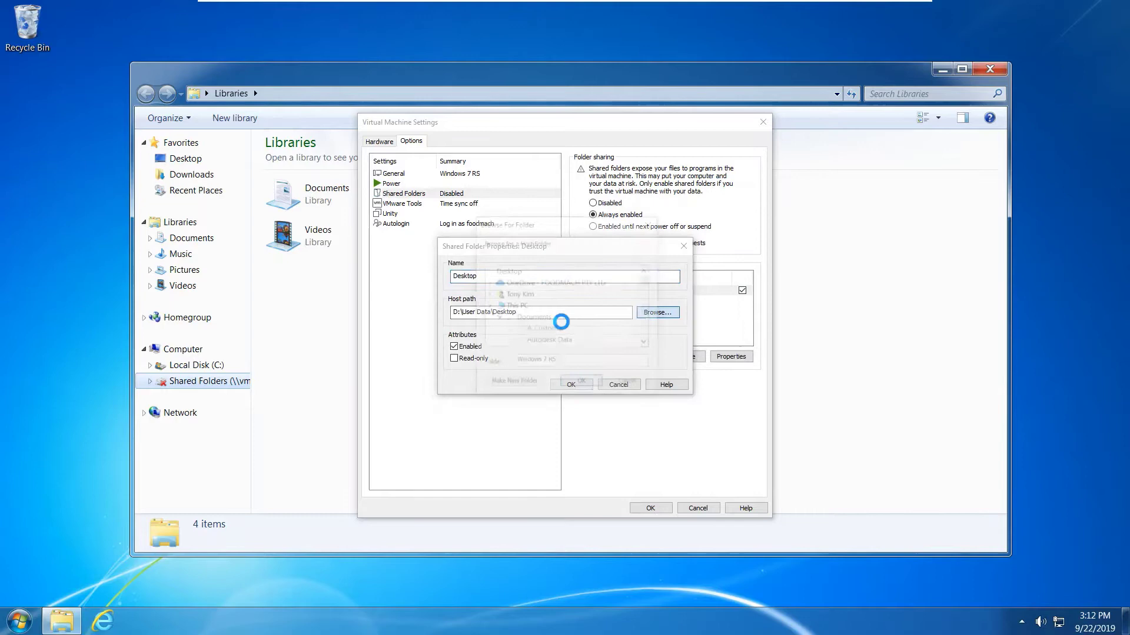
{"action": "left_click", "coordinate": [530, 340]}
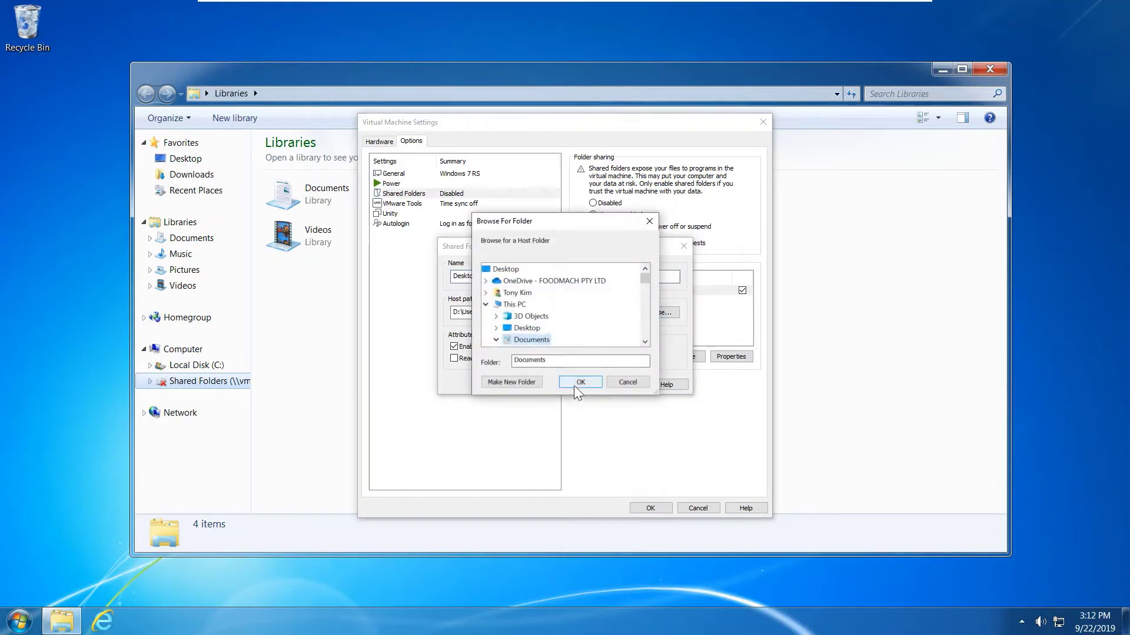
{"action": "left_click", "coordinate": [579, 383]}
{"action": "left_click", "coordinate": [578, 385]}
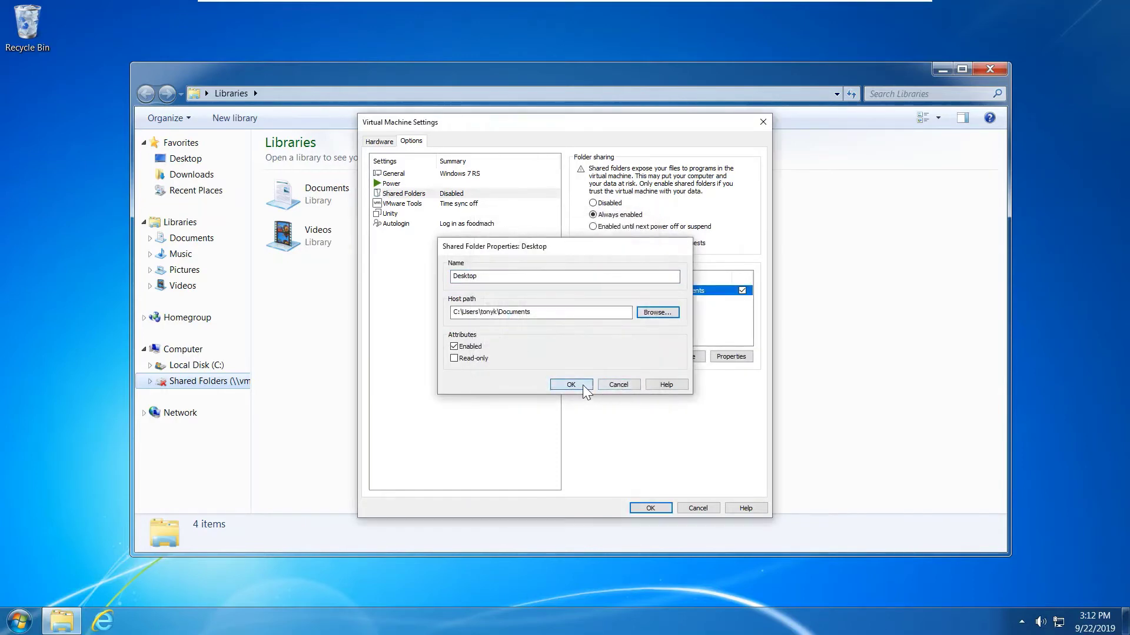
Step: Apply the VM settings and browse Z:\My Documents\RobotStudio_6.08.01_2\RobotStudio to list the installer files
{"action": "left_click", "coordinate": [661, 504]}
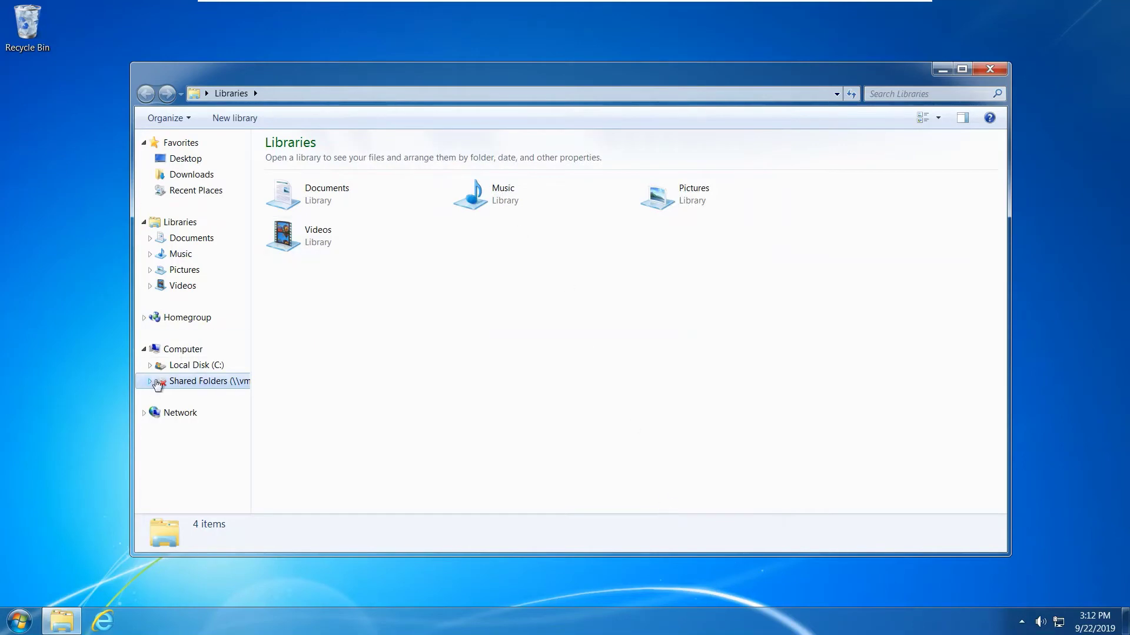
{"action": "left_click", "coordinate": [181, 383]}
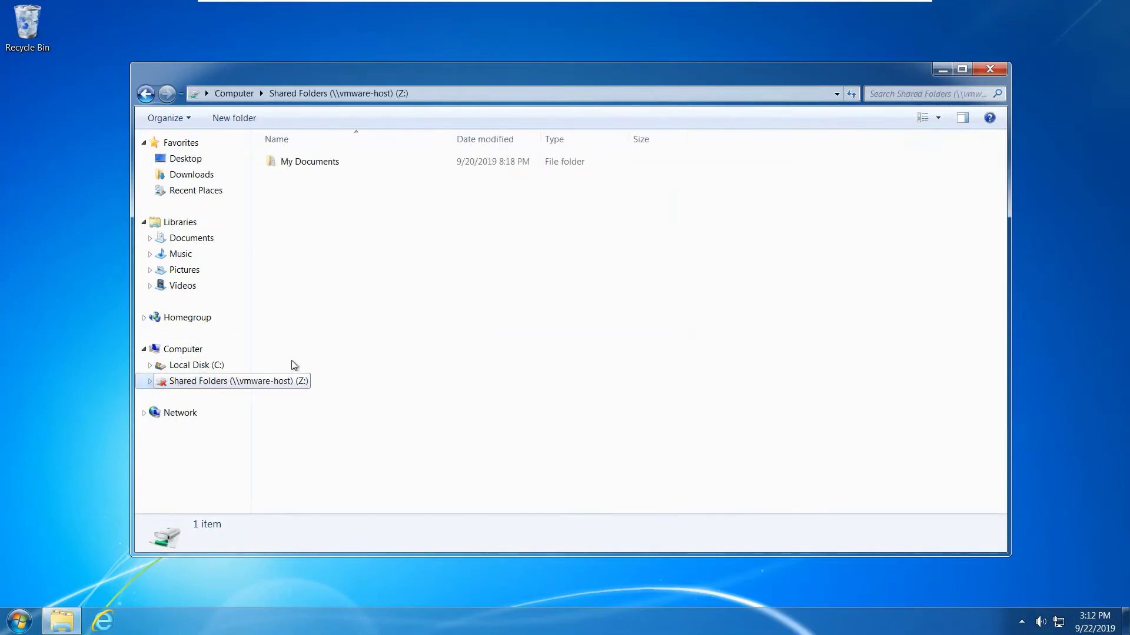
{"action": "double_click", "coordinate": [335, 161]}
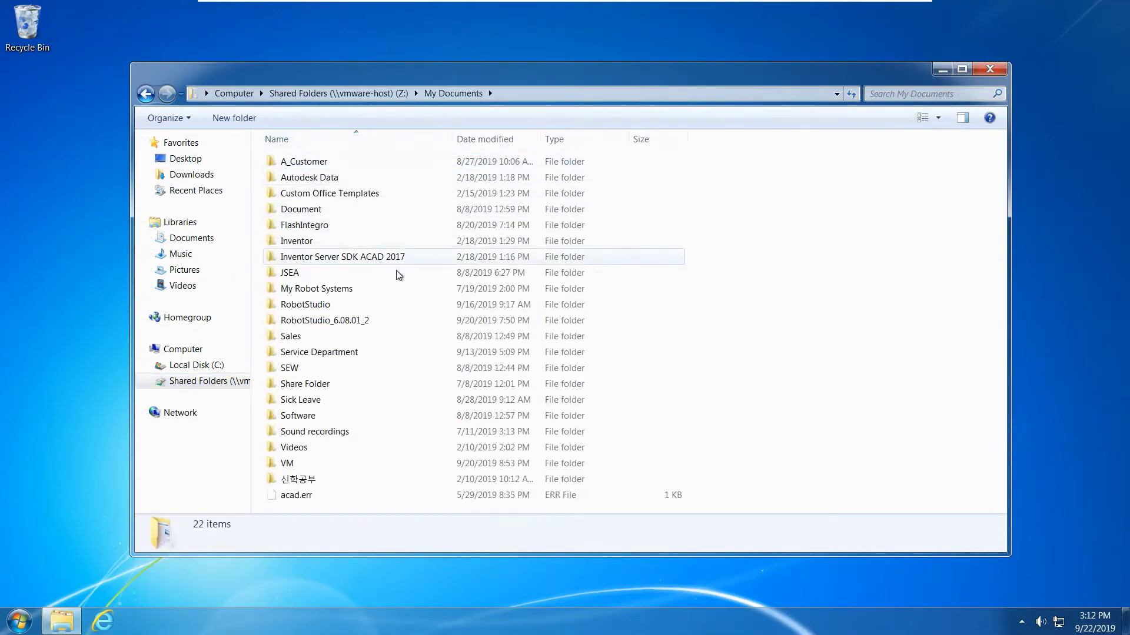
{"action": "double_click", "coordinate": [366, 322]}
{"action": "double_click", "coordinate": [315, 165]}
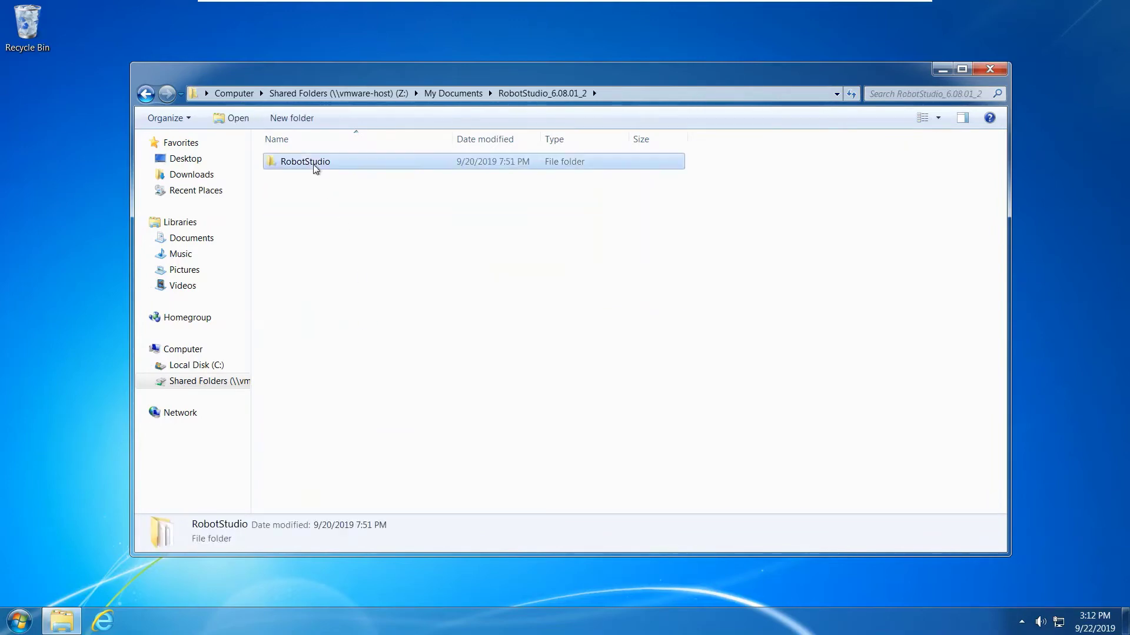
{"action": "scroll", "coordinate": [459, 306], "scroll_direction": "down", "scroll_amount": 1}
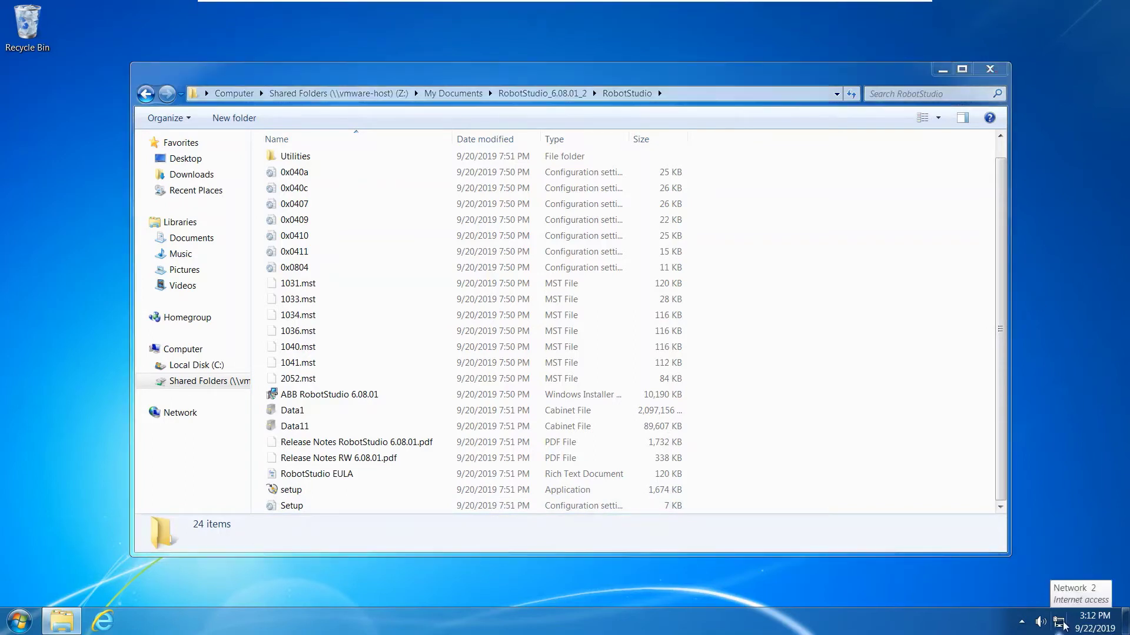
Step: Run setup with admin approval in English (United States) and install the .NET Framework 4.7.1 prerequisite
{"action": "double_click", "coordinate": [359, 489]}
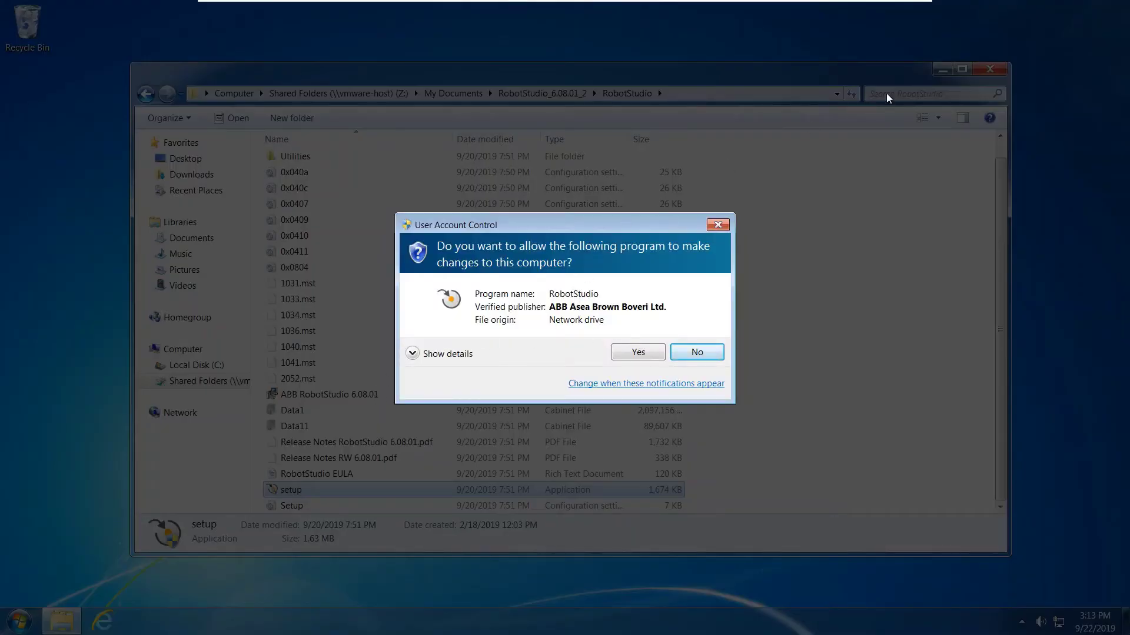
{"action": "left_click", "coordinate": [637, 353]}
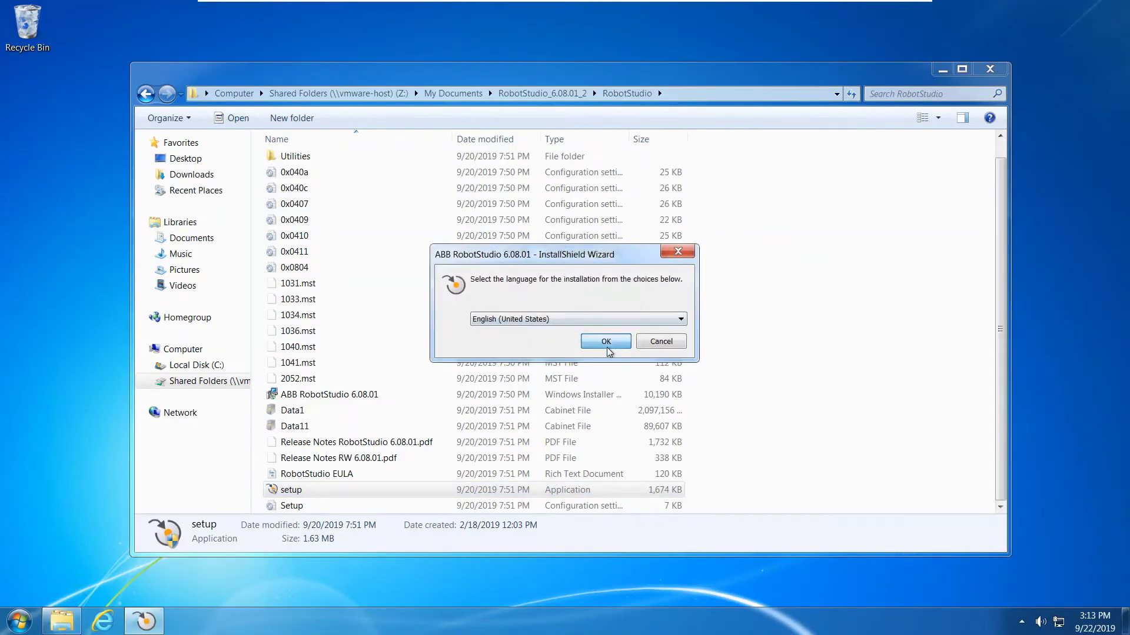
{"action": "left_click", "coordinate": [606, 342]}
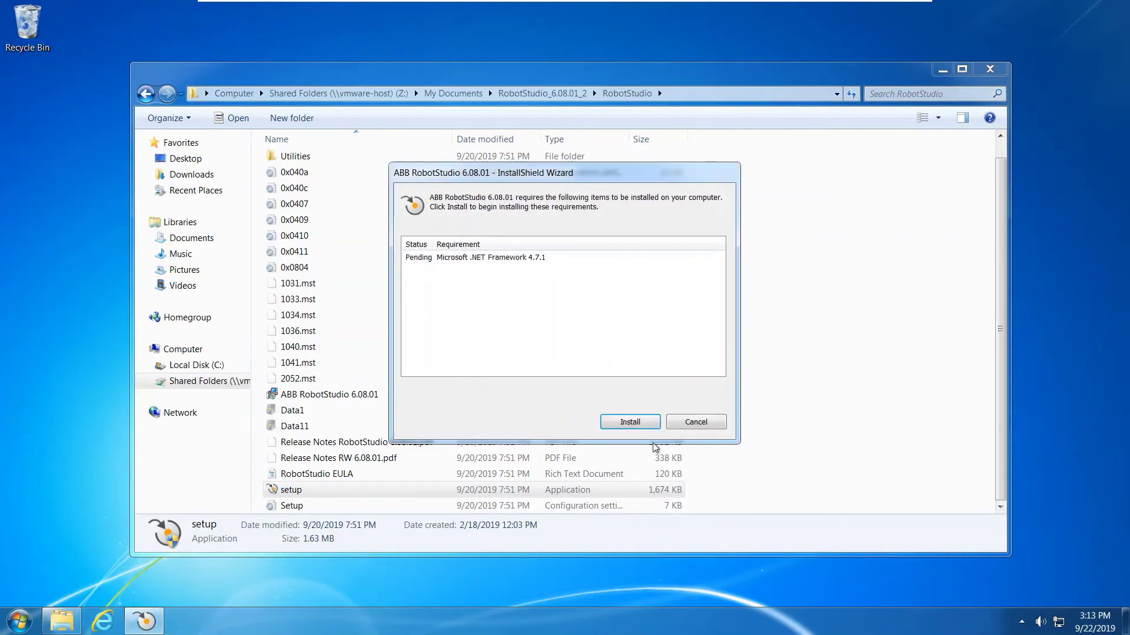
{"action": "left_click", "coordinate": [628, 427]}
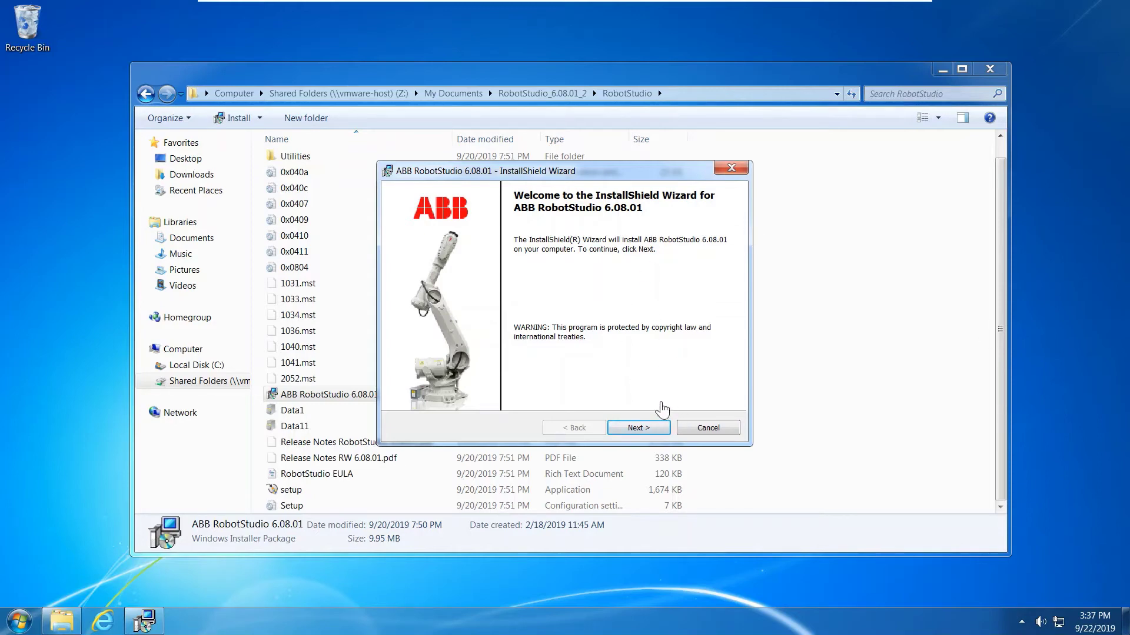
Step: Accept the license and privacy terms, keep the default folder and Complete setup, and start installing
{"action": "left_click", "coordinate": [647, 434]}
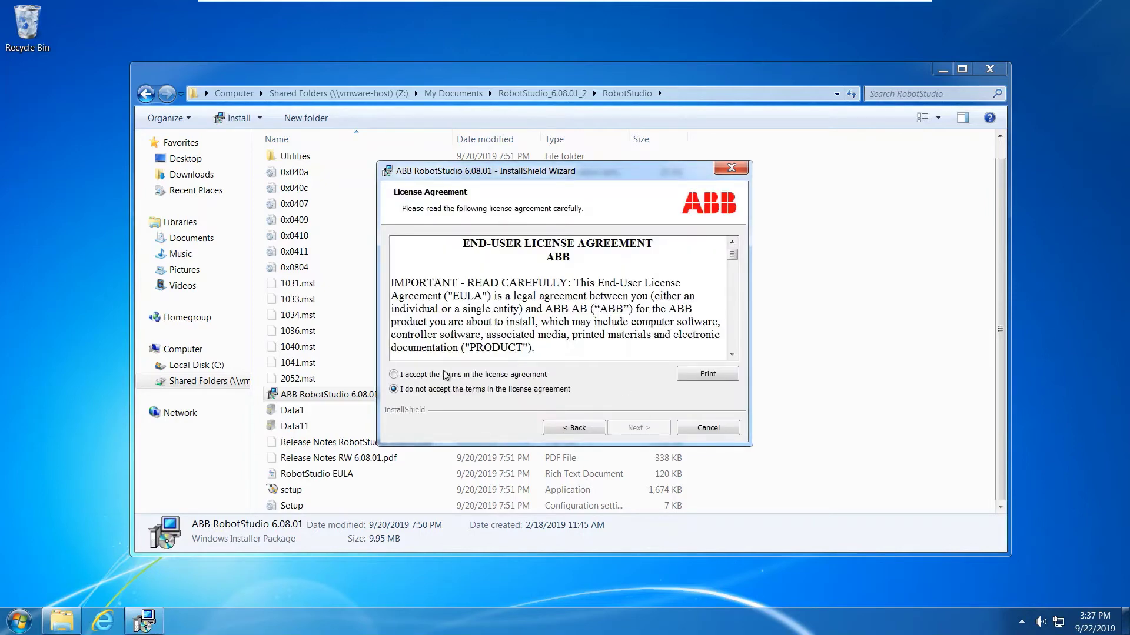
{"action": "left_click", "coordinate": [447, 375]}
{"action": "left_click", "coordinate": [652, 430]}
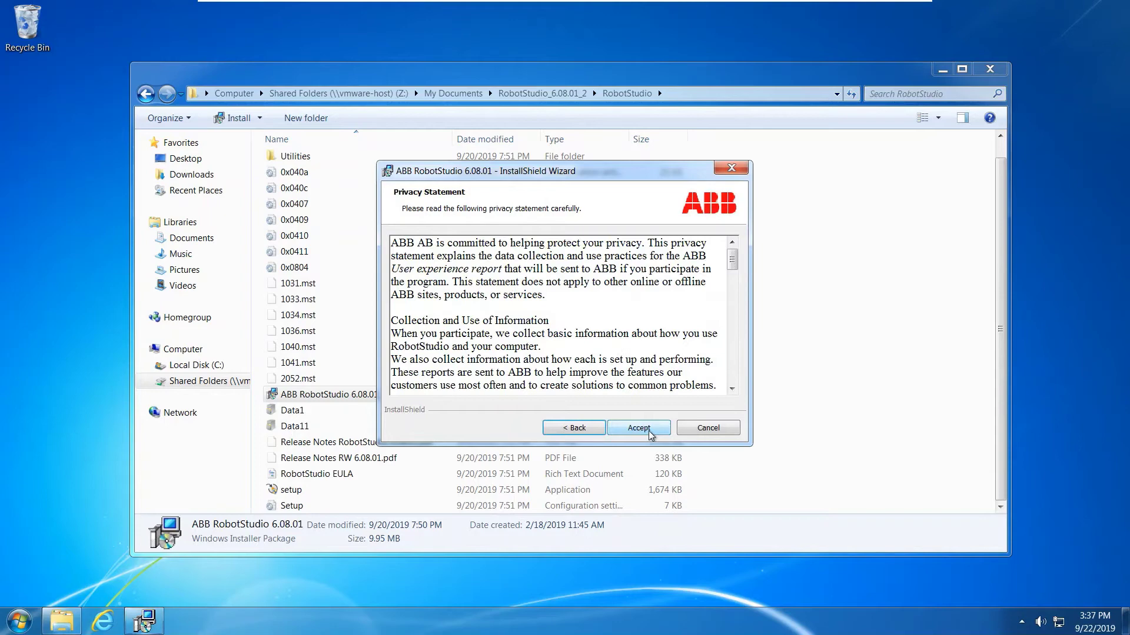
{"action": "left_click", "coordinate": [642, 428]}
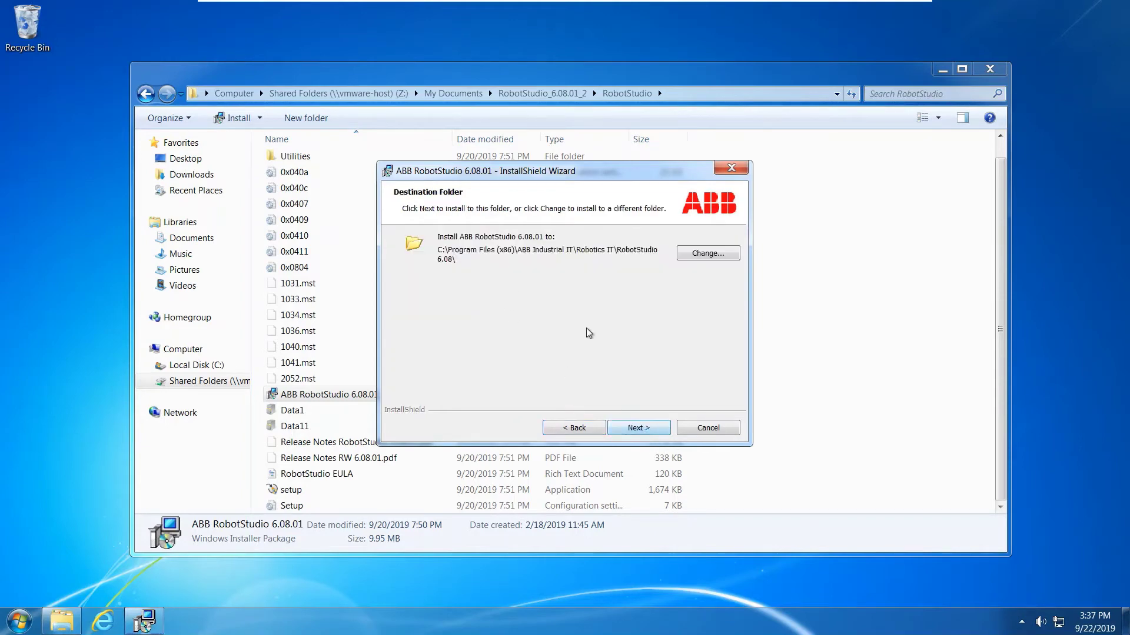
{"action": "left_click", "coordinate": [636, 429]}
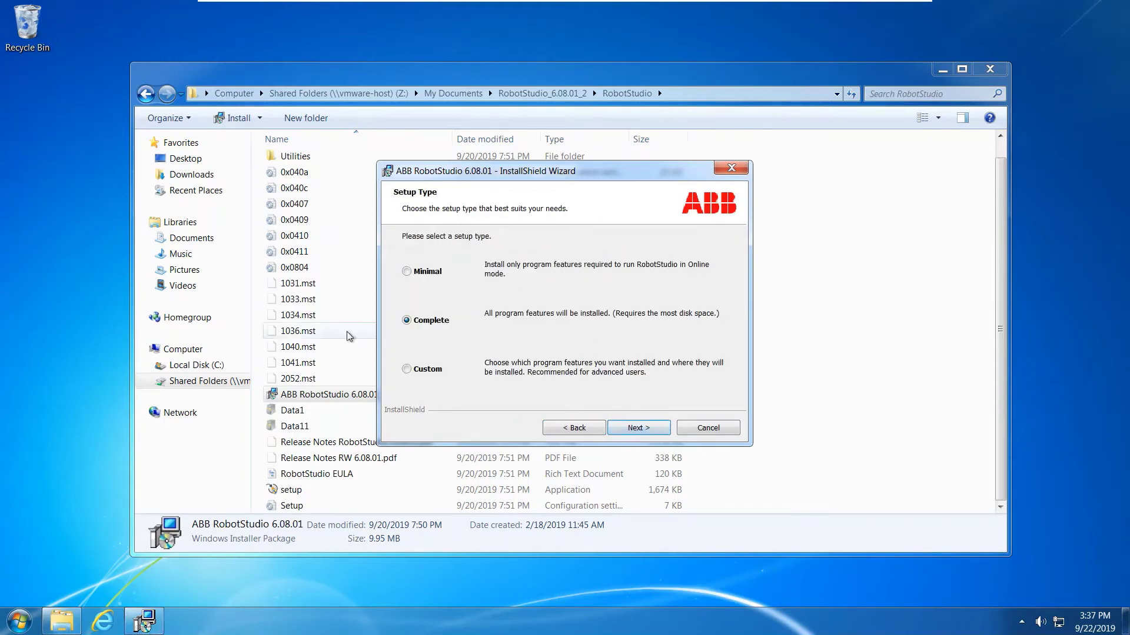
{"action": "left_click", "coordinate": [634, 428]}
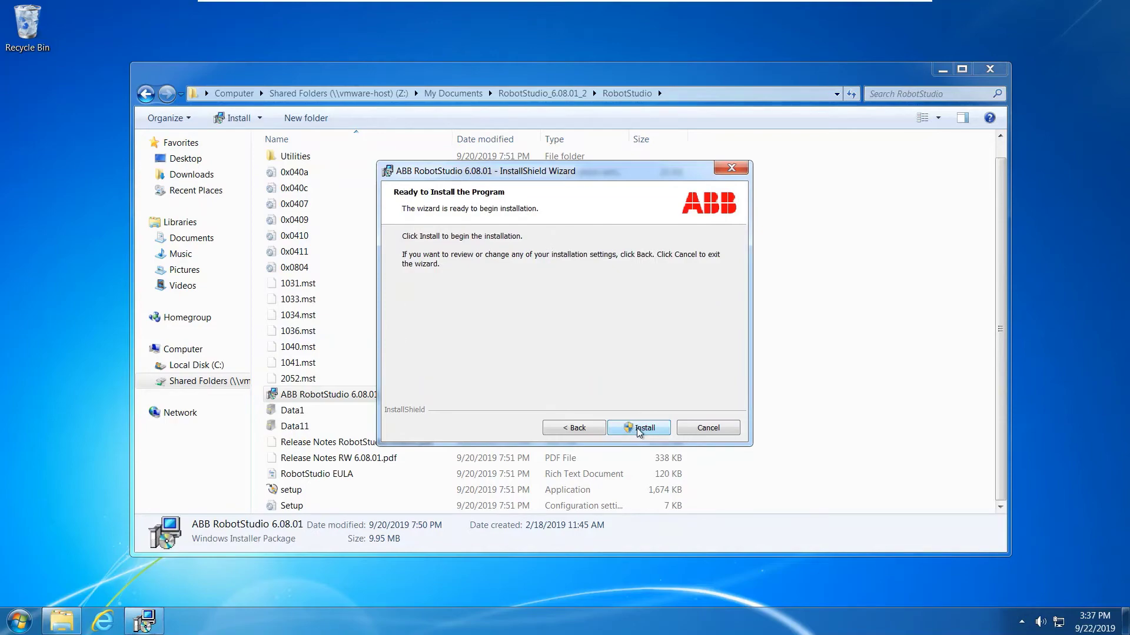
{"action": "left_click", "coordinate": [641, 429]}
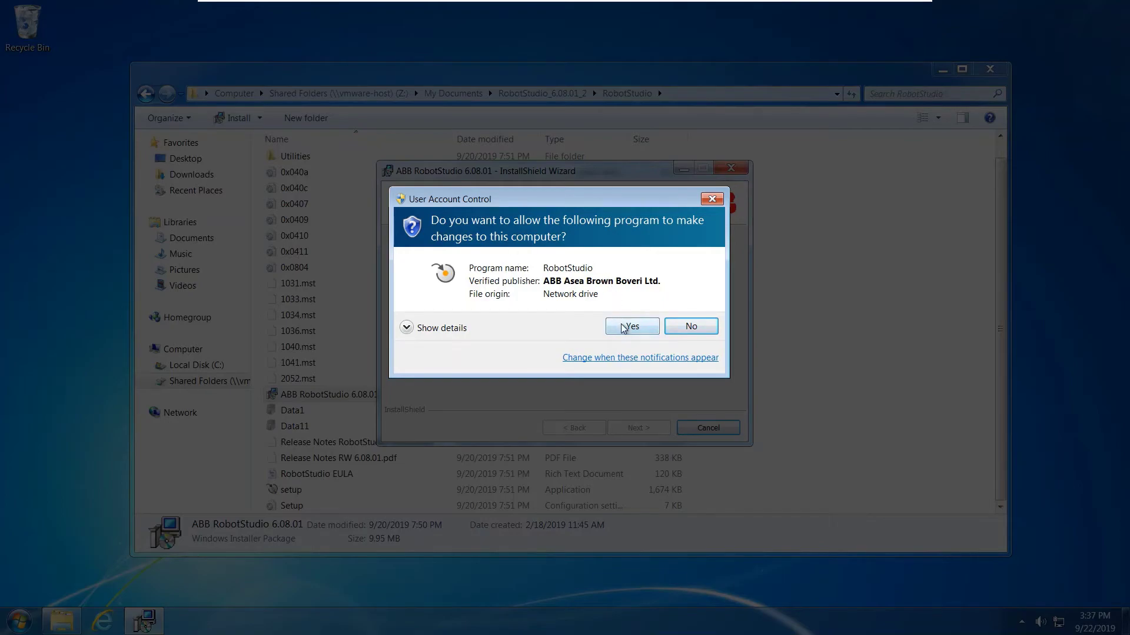
{"action": "left_click", "coordinate": [619, 328]}
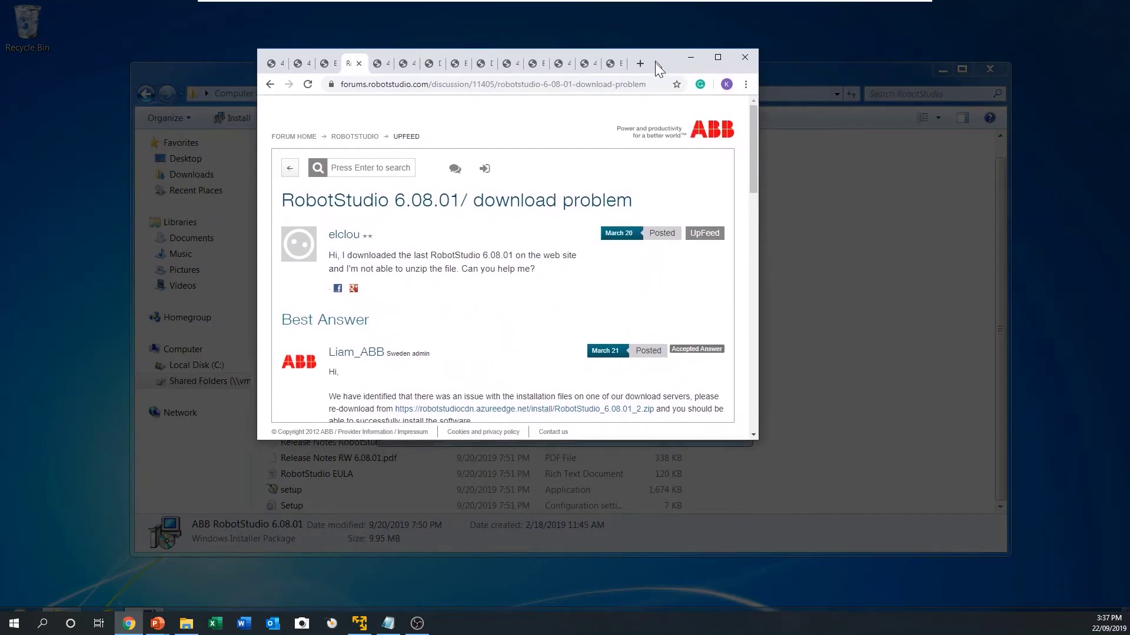
Step: Maximize Chrome, start the RobotStudio_6.08.01_2.zip download from the accepted answer, then cancel it
{"action": "left_click_drag", "start_coordinate": [655, 62], "coordinate": [660, 114]}
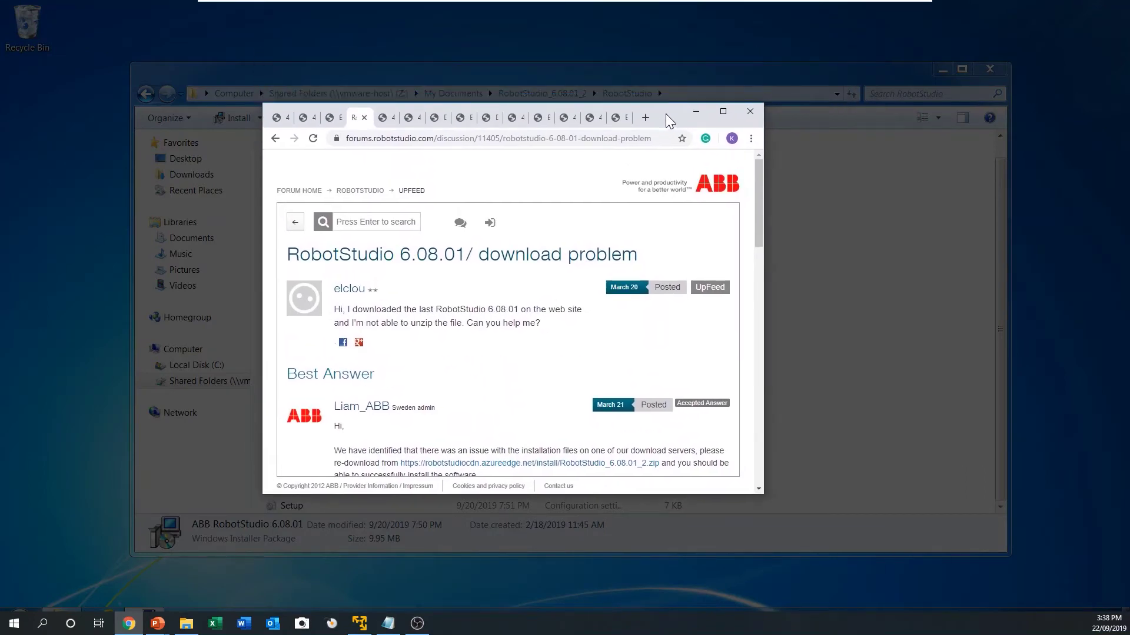
{"action": "left_click", "coordinate": [724, 111]}
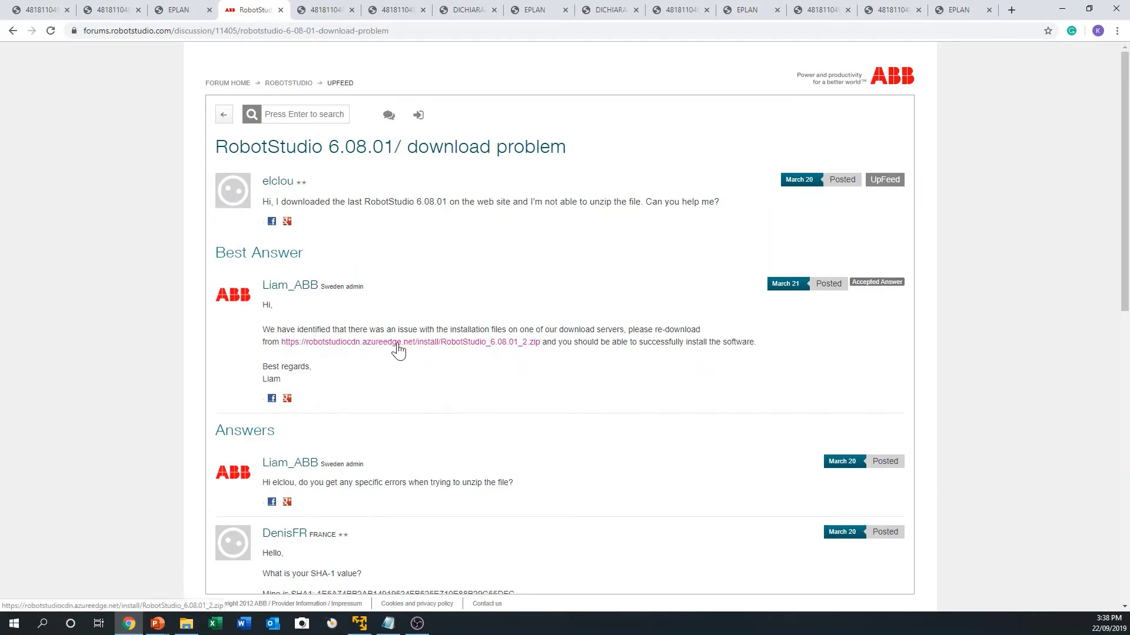
{"action": "left_click", "coordinate": [336, 351]}
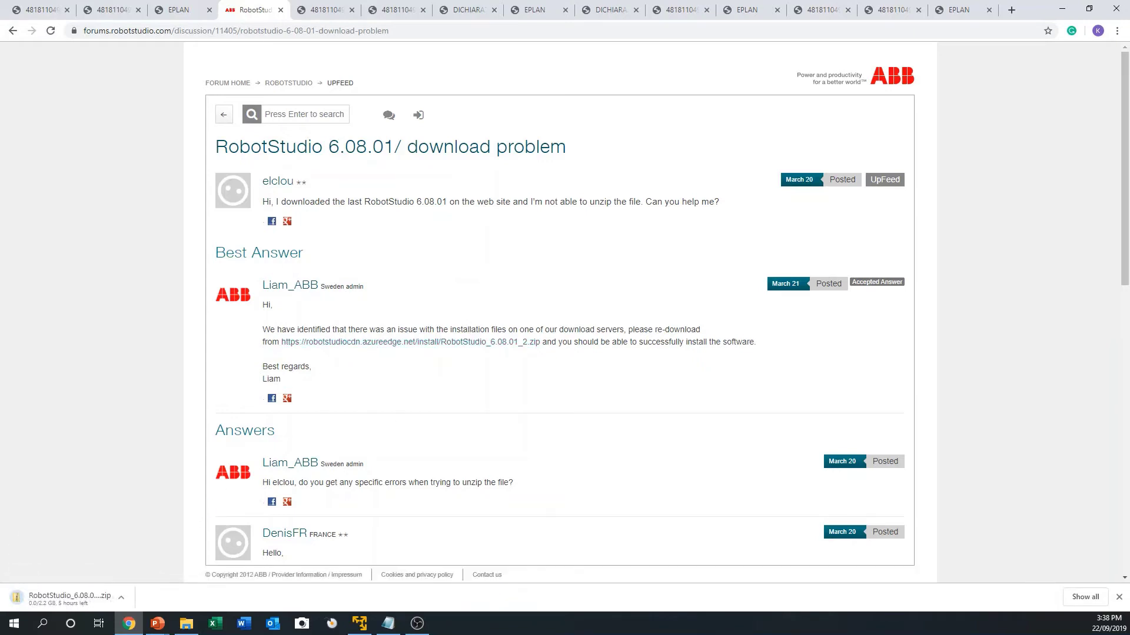
{"action": "left_click", "coordinate": [125, 599]}
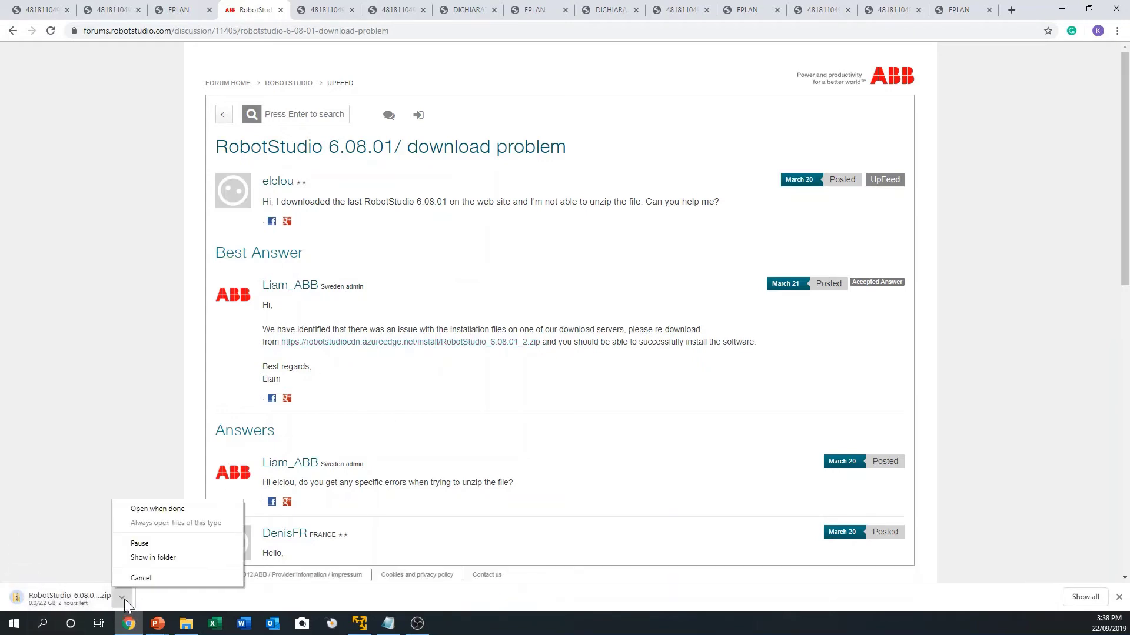
{"action": "left_click", "coordinate": [150, 575]}
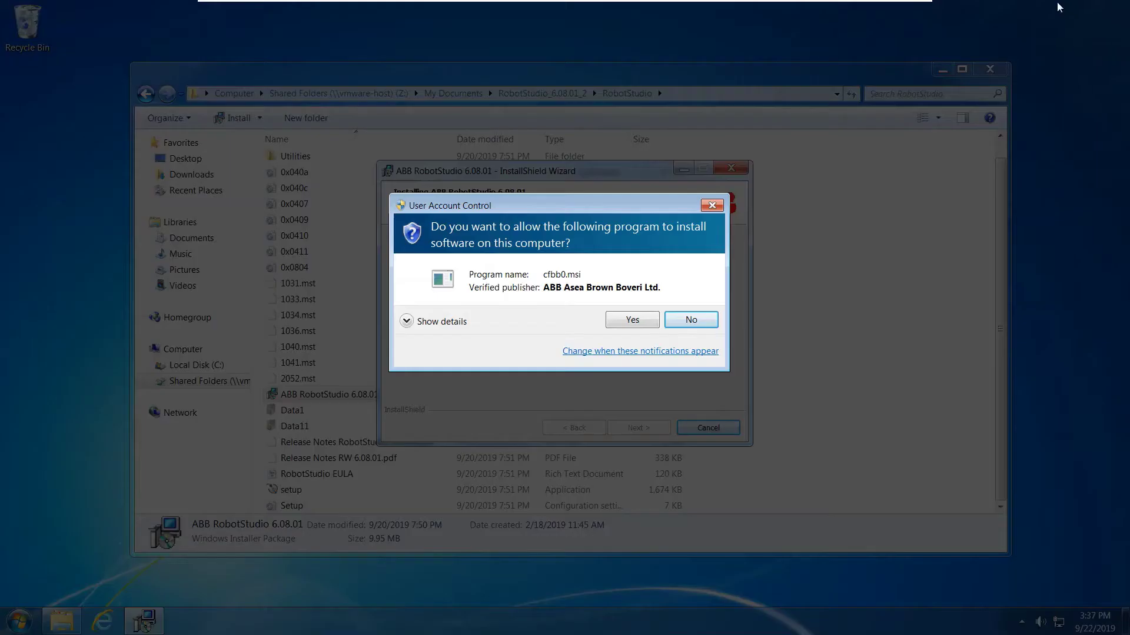
Step: Return to the Windows 7 VM and approve the installer's User Account Control prompt
{"action": "left_click", "coordinate": [1062, 9]}
{"action": "left_click", "coordinate": [626, 321]}
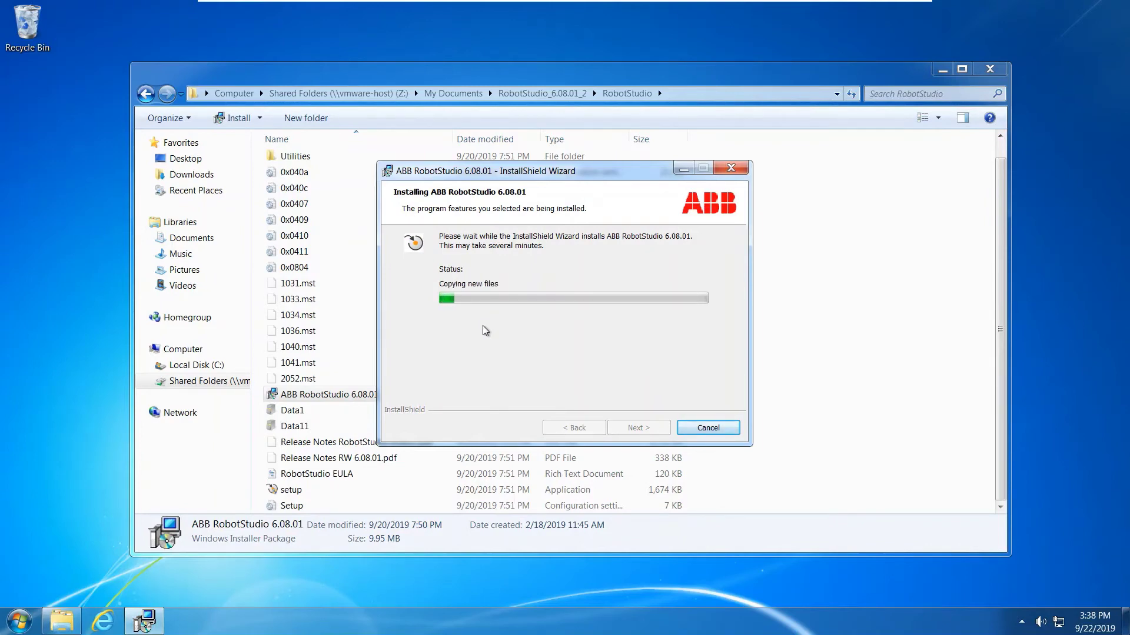
{"action": "mouse_move", "coordinate": [350, 6]}
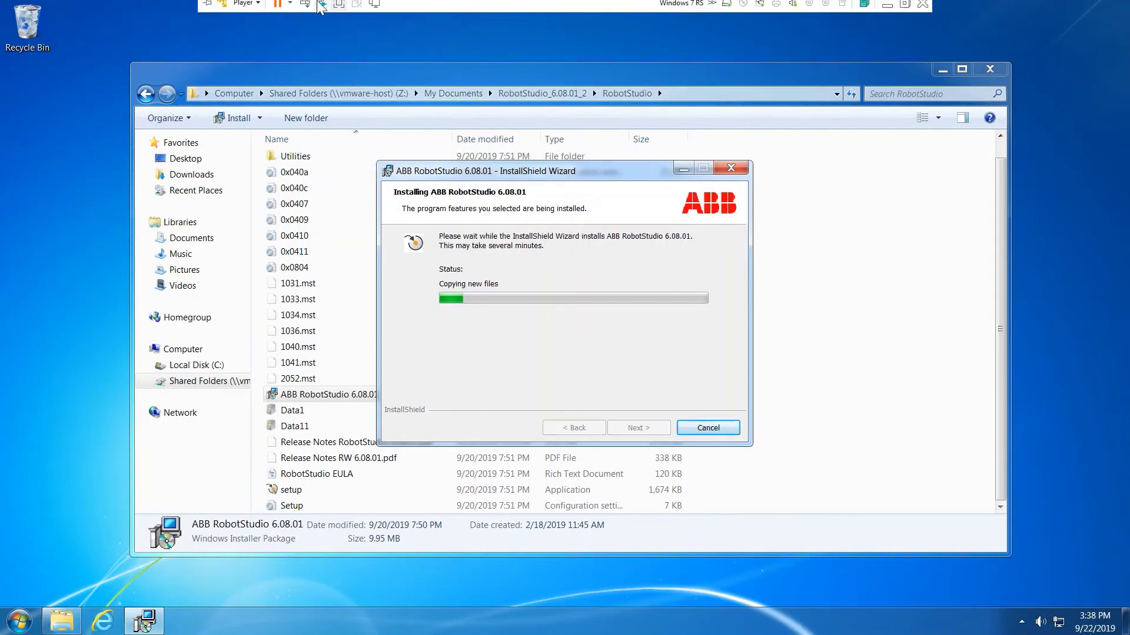
{"action": "left_click", "coordinate": [243, 8]}
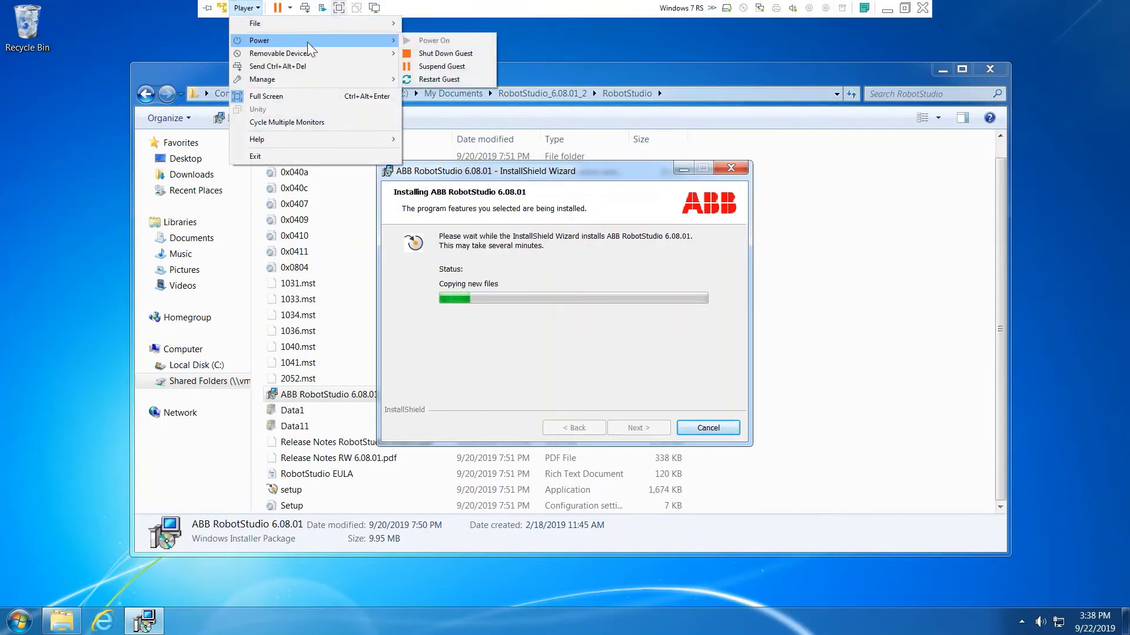
{"action": "mouse_move", "coordinate": [299, 77]}
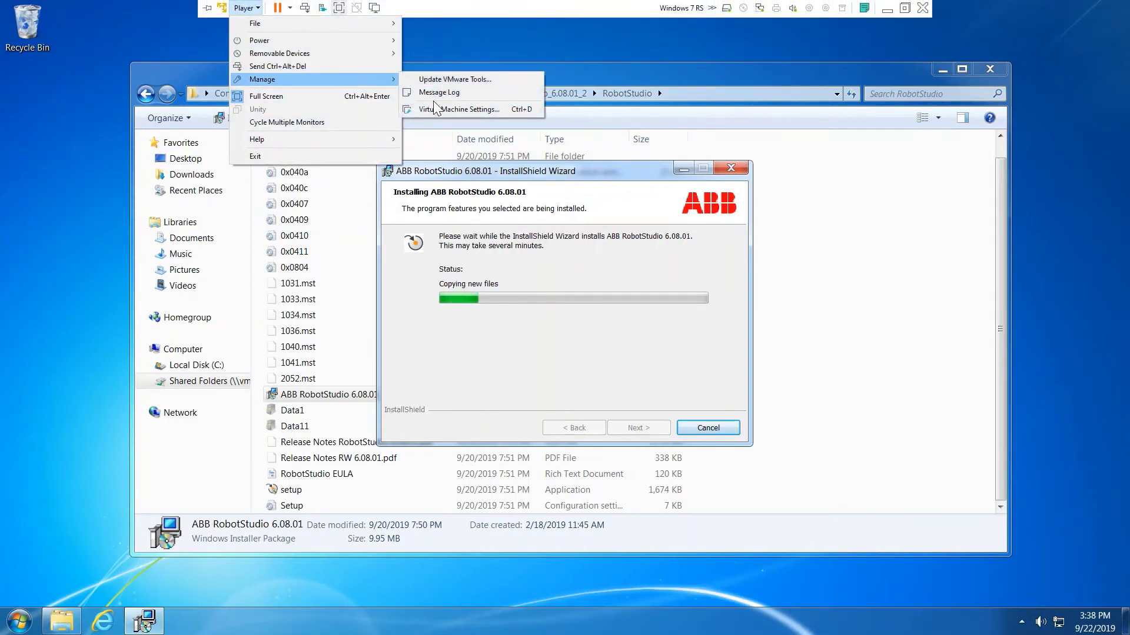
{"action": "left_click", "coordinate": [447, 108]}
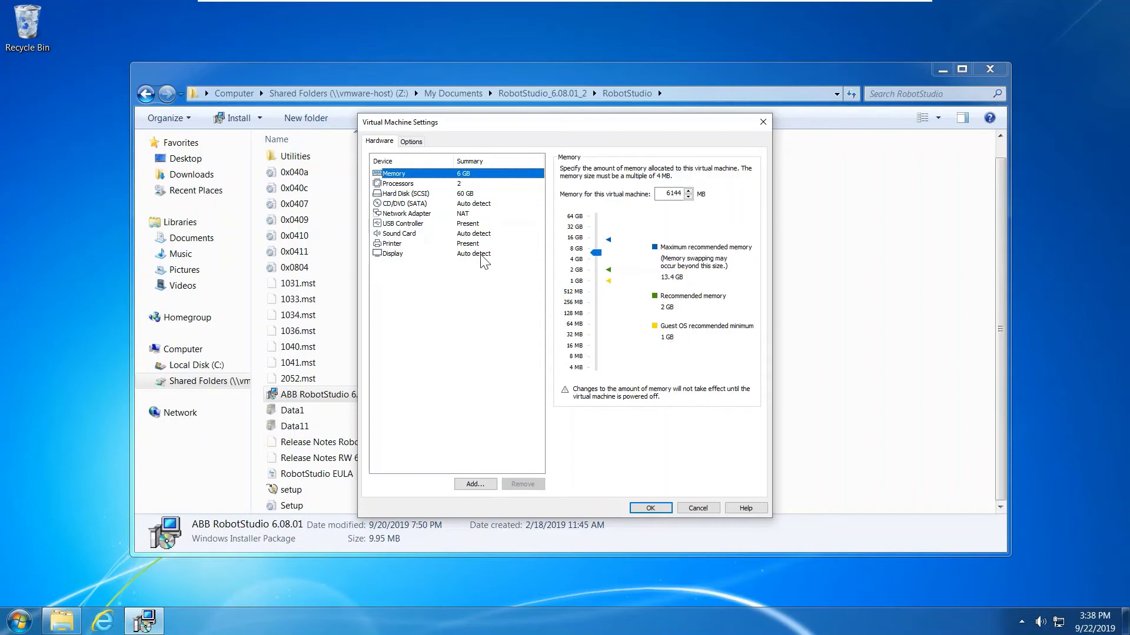
{"action": "left_click", "coordinate": [475, 185]}
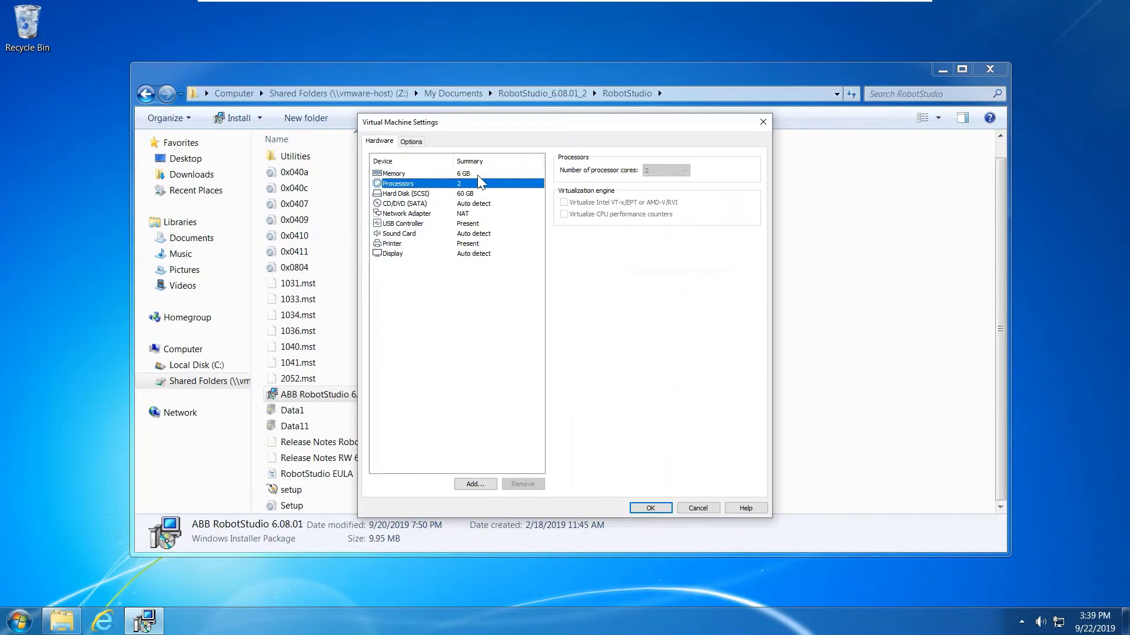
{"action": "left_click", "coordinate": [480, 175]}
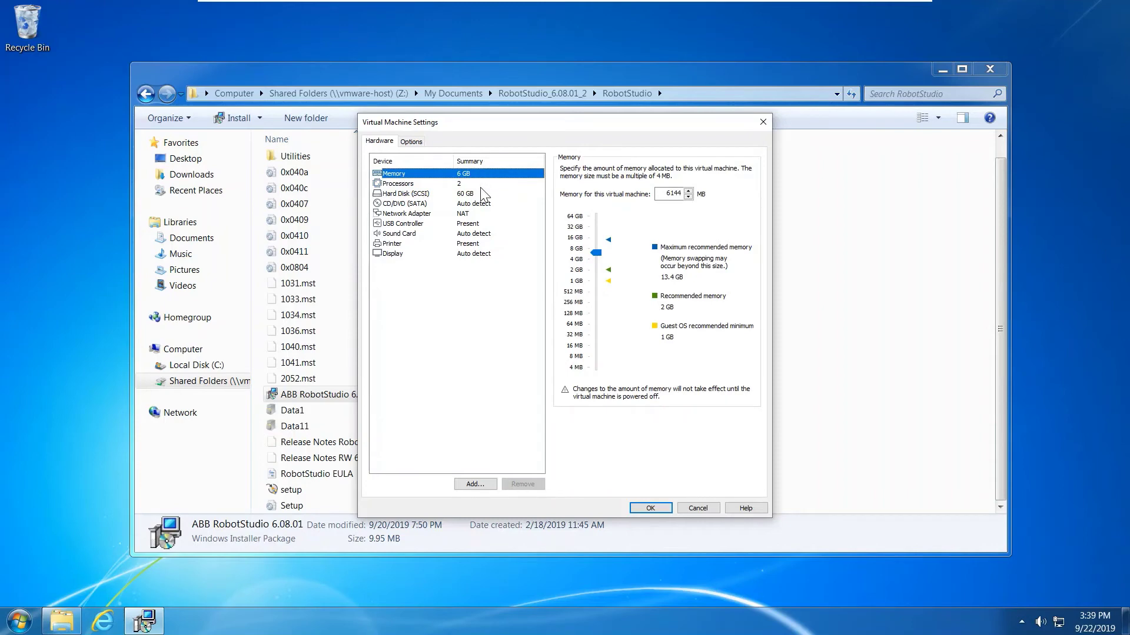
{"action": "left_click", "coordinate": [483, 203]}
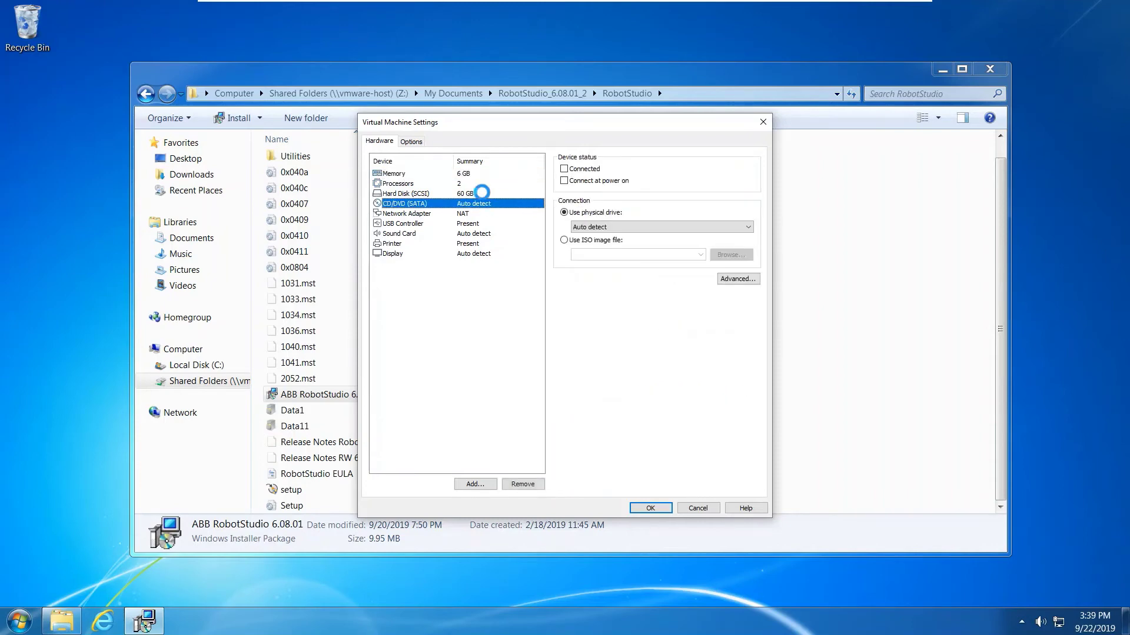
{"action": "left_click", "coordinate": [483, 194]}
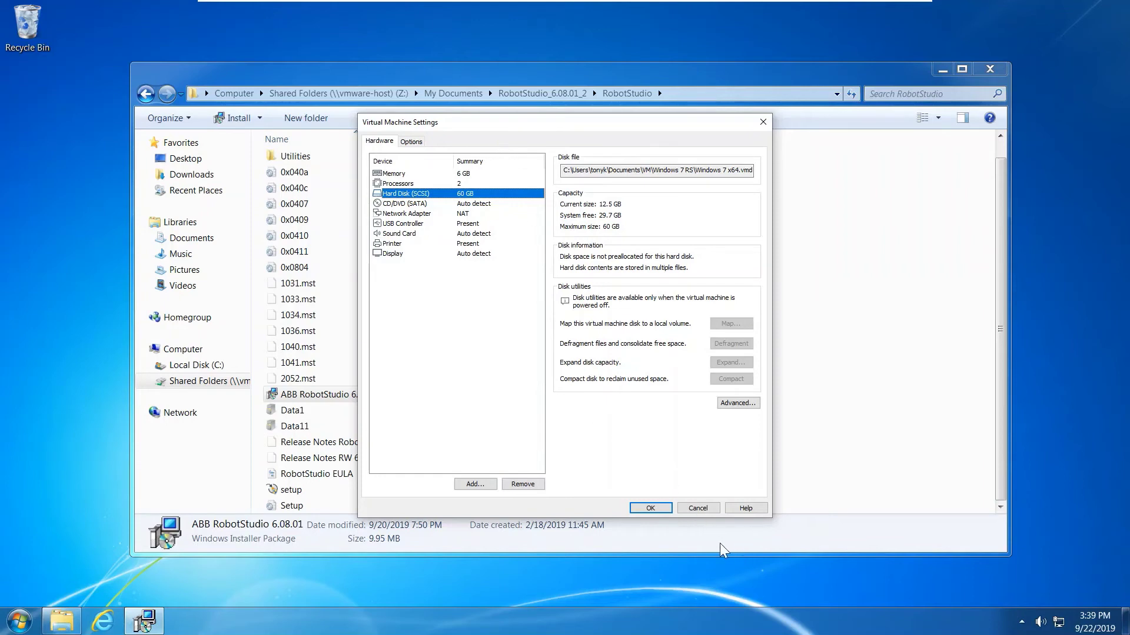
{"action": "left_click", "coordinate": [696, 508]}
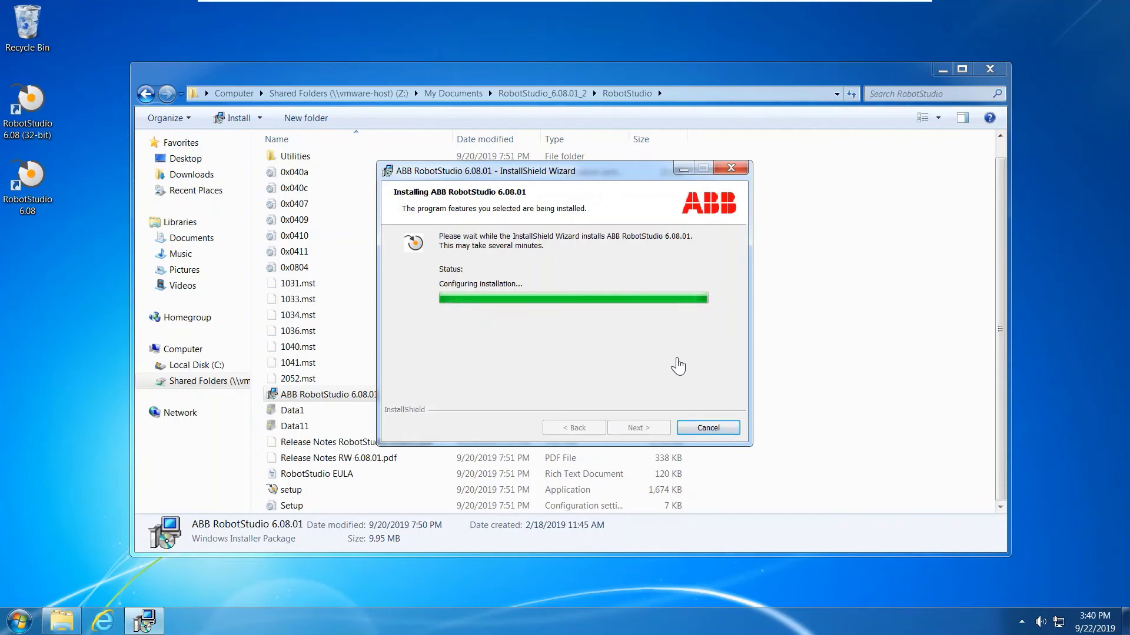
Step: Minimize the Explorer installer-files window while the installation finishes
{"action": "left_click", "coordinate": [941, 72]}
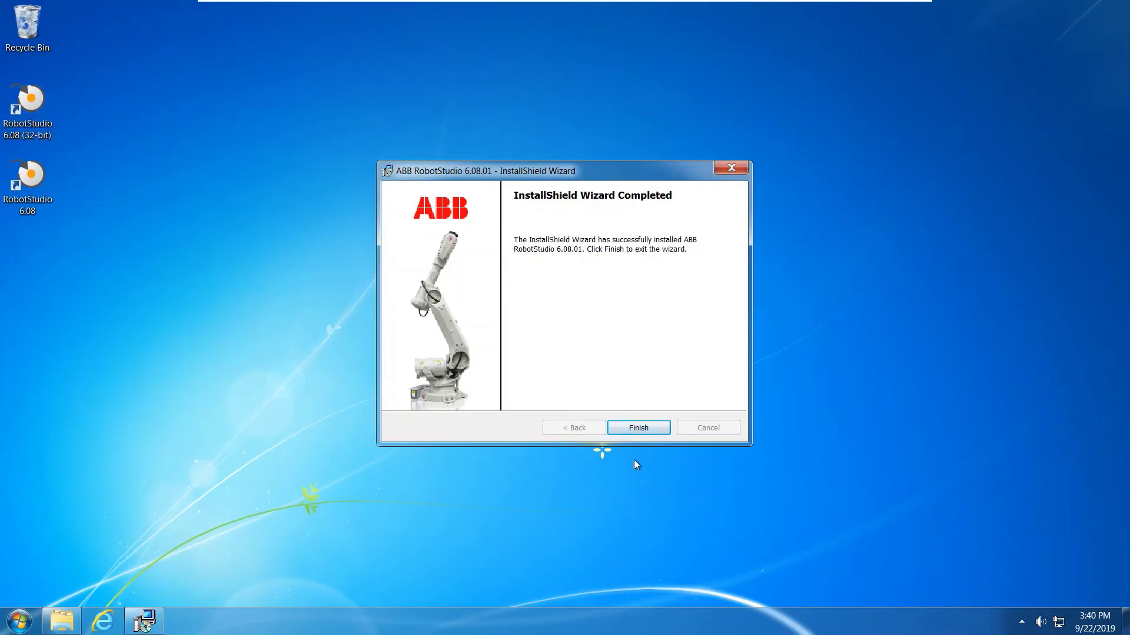
Step: Close the InstallShield Wizard Completed dialog with Finish
{"action": "left_click", "coordinate": [642, 428]}
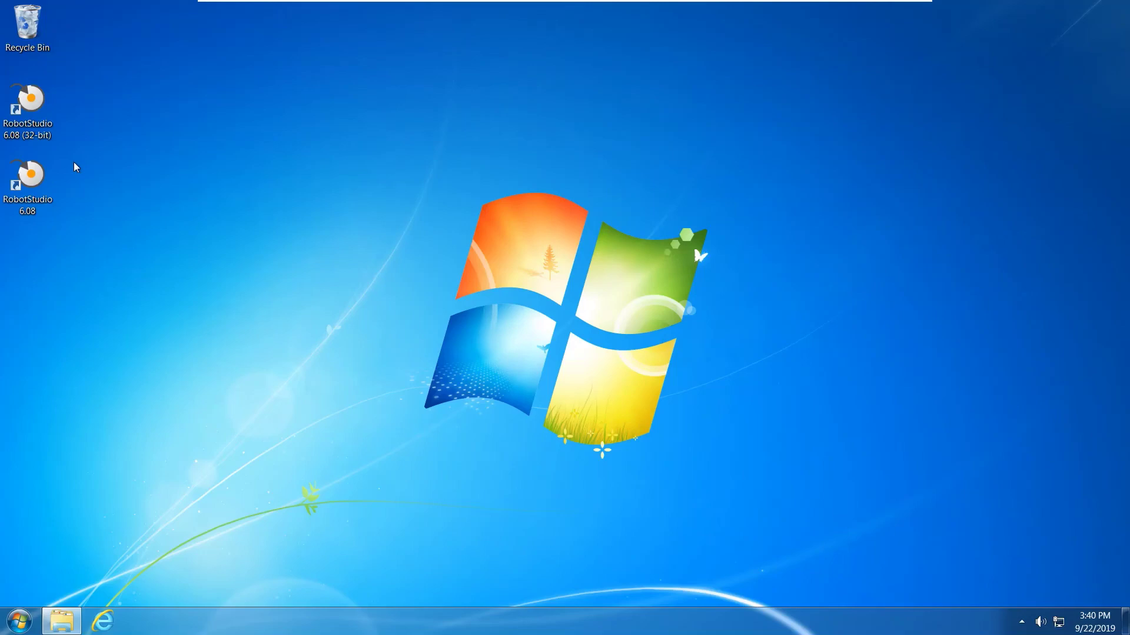
Step: Launch RobotStudio 6.08 from the desktop, skip license activation, and maximize the window
{"action": "double_click", "coordinate": [29, 180]}
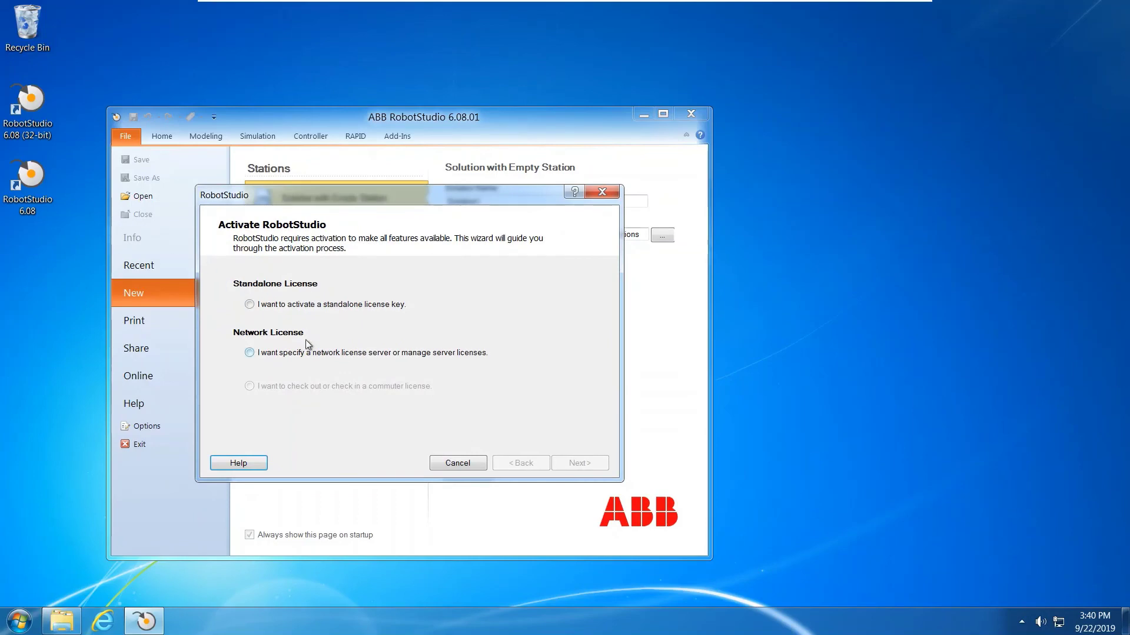
{"action": "left_click", "coordinate": [457, 464]}
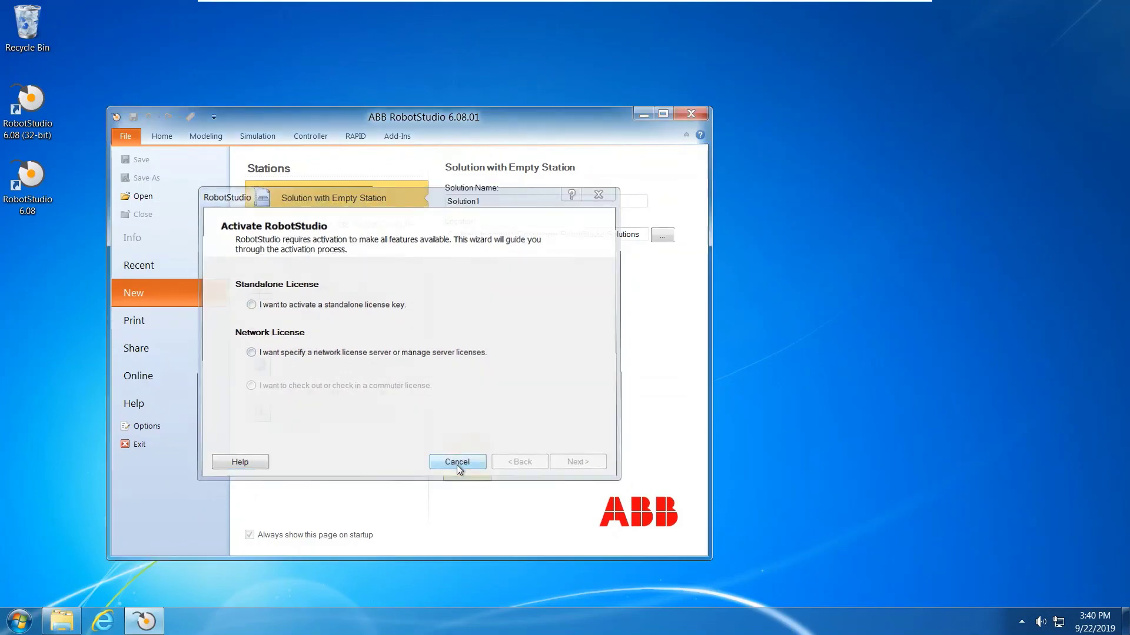
{"action": "double_click", "coordinate": [291, 119]}
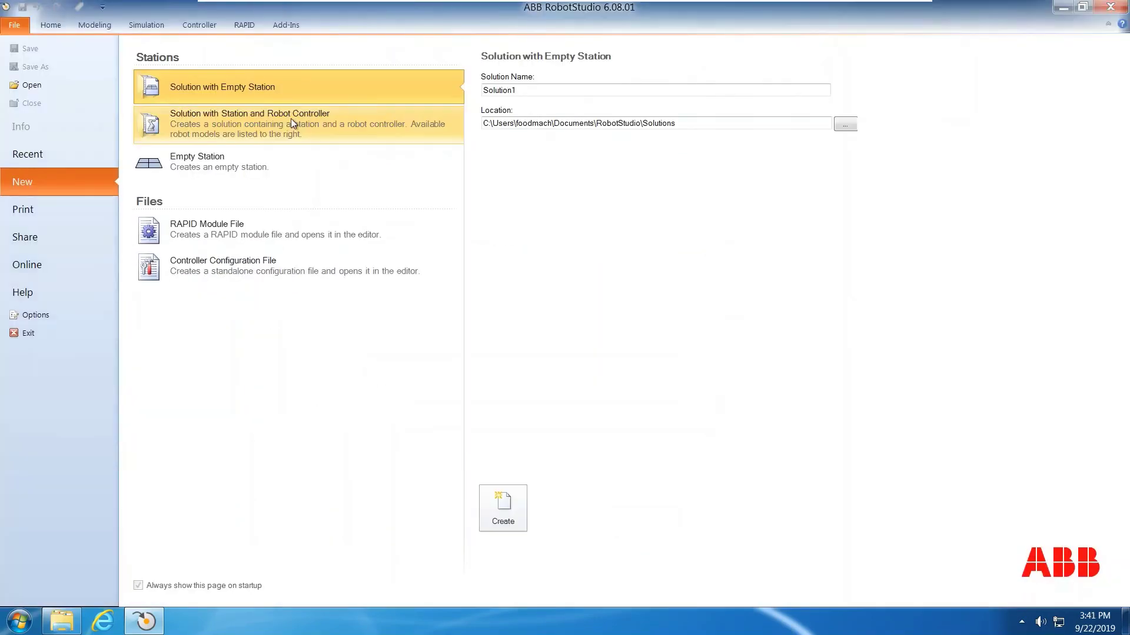
Step: Create a new Empty Station from the File > New page
{"action": "left_click", "coordinate": [31, 158]}
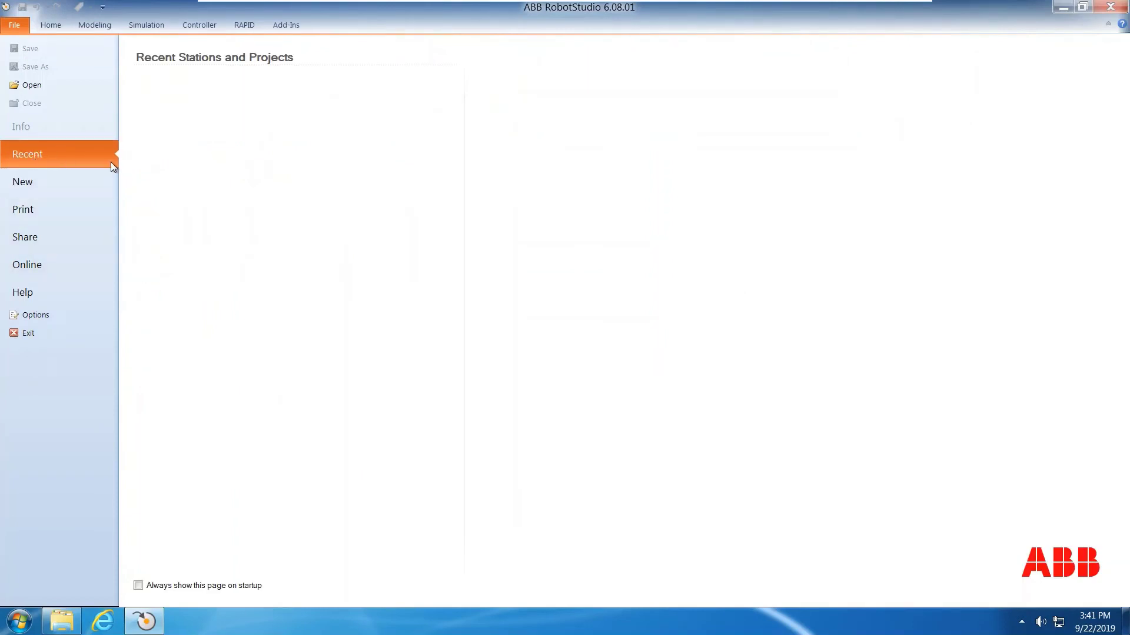
{"action": "left_click", "coordinate": [51, 181]}
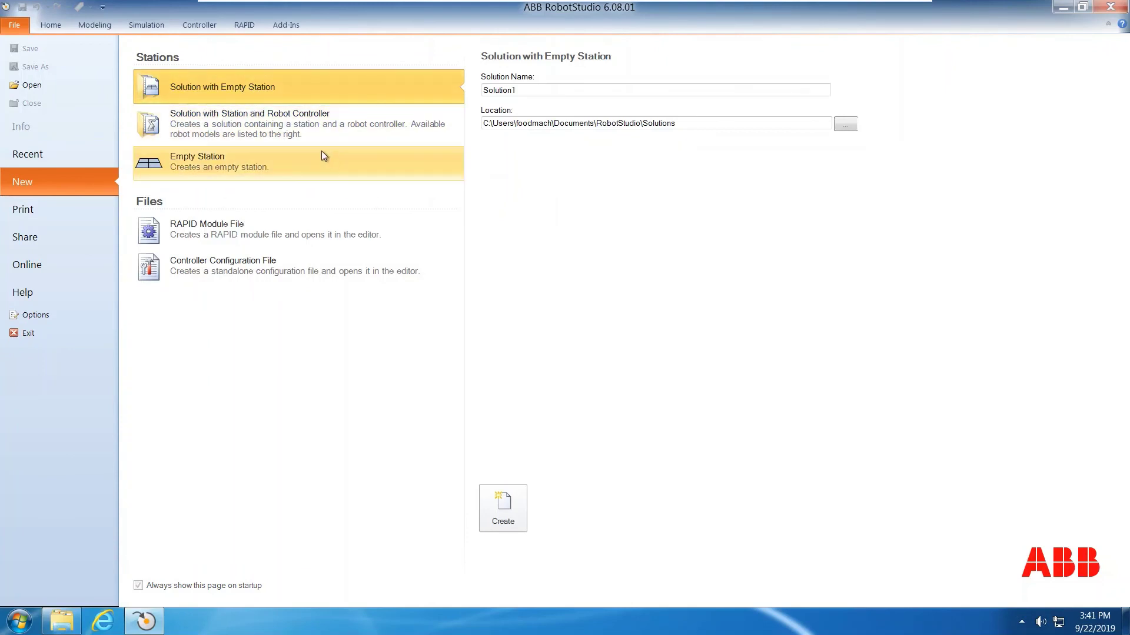
{"action": "left_click", "coordinate": [327, 165]}
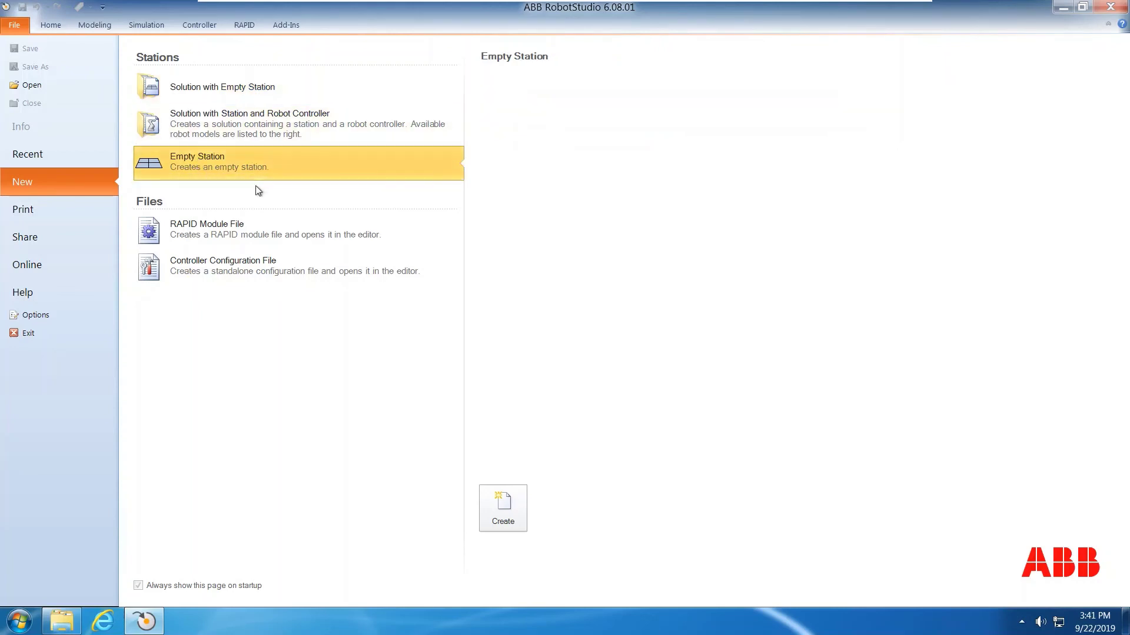
{"action": "double_click", "coordinate": [246, 171]}
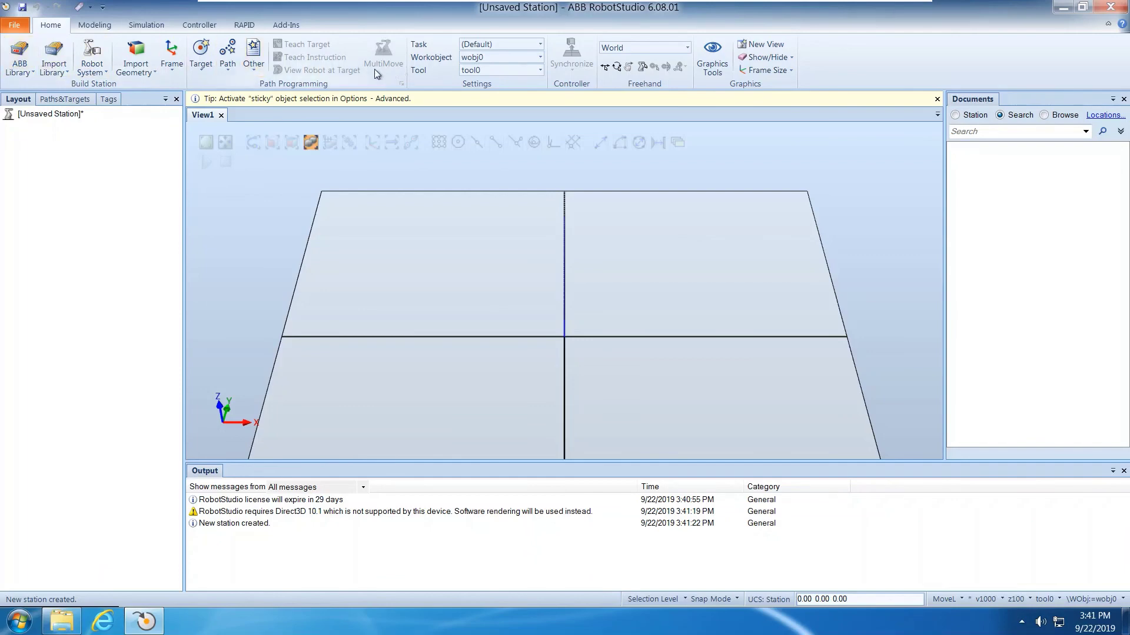
Step: Browse the Modeling, Simulation, Controller, RAPID and Add-Ins ribbon tabs, finishing back on Modeling
{"action": "left_click", "coordinate": [94, 25]}
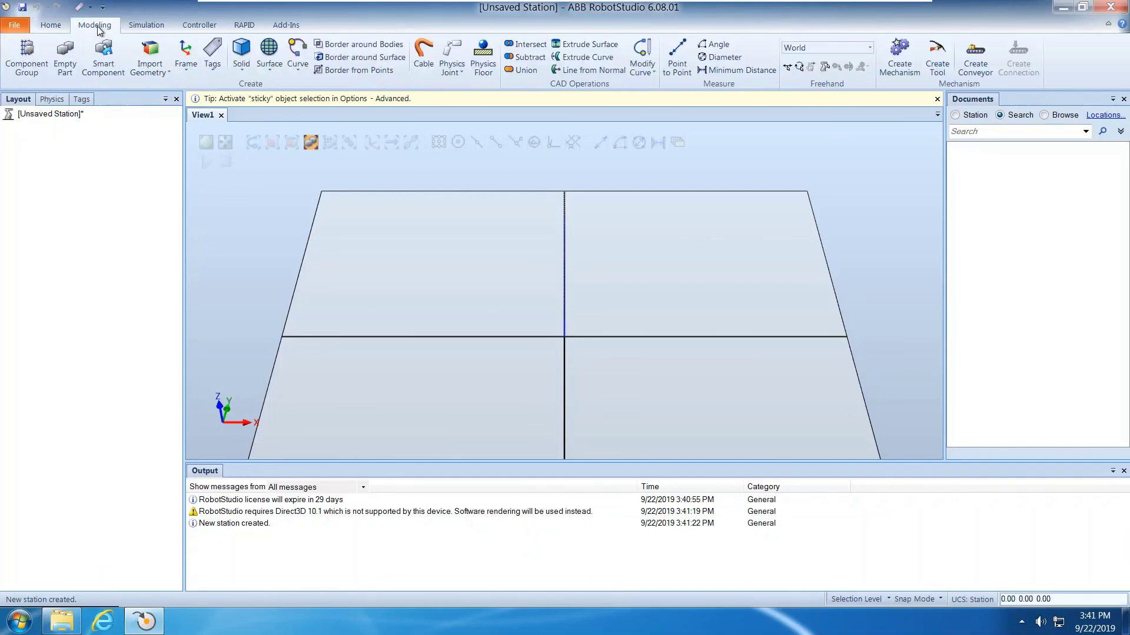
{"action": "left_click", "coordinate": [145, 26]}
{"action": "left_click", "coordinate": [192, 29]}
{"action": "left_click", "coordinate": [250, 26]}
{"action": "left_click", "coordinate": [282, 27]}
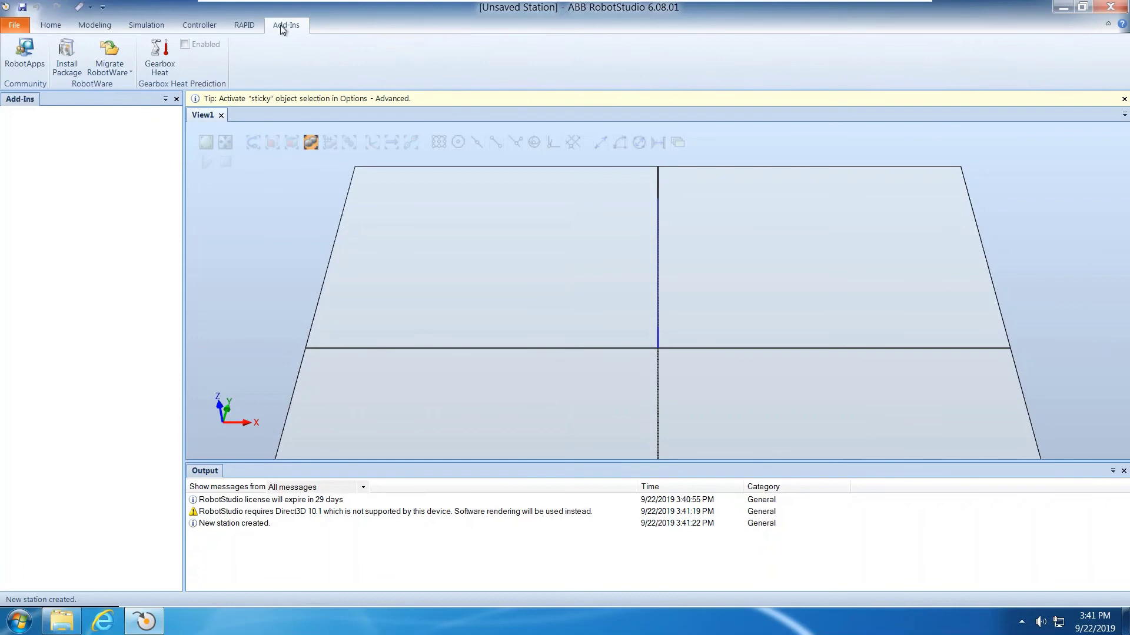
{"action": "left_click", "coordinate": [138, 25]}
{"action": "left_click", "coordinate": [95, 26]}
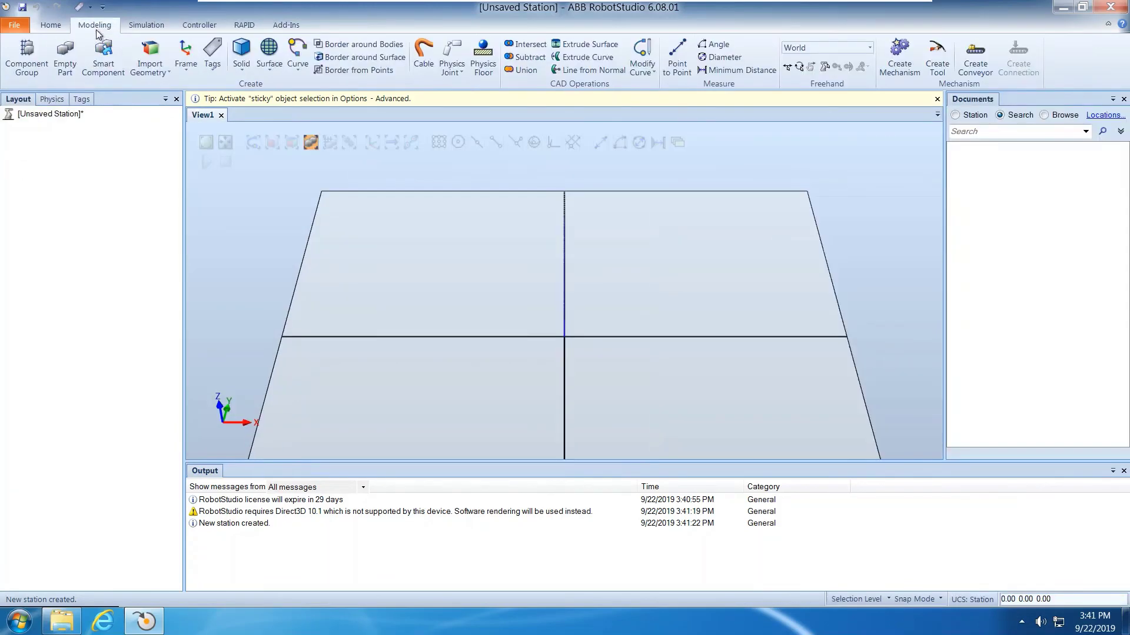